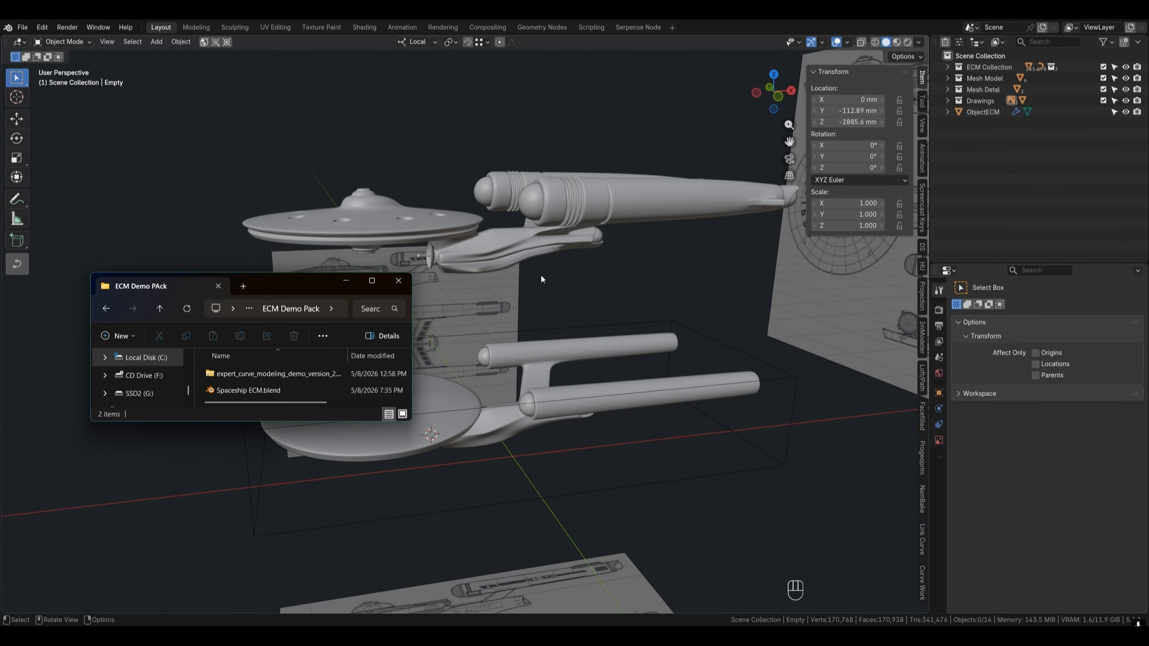
- Install and enable the expert_curve_modeling_demo_version_2.7.1.zip add-on from the ECM Demo PAck folder into the User Default repository
drag(411, 372, 434, 372)
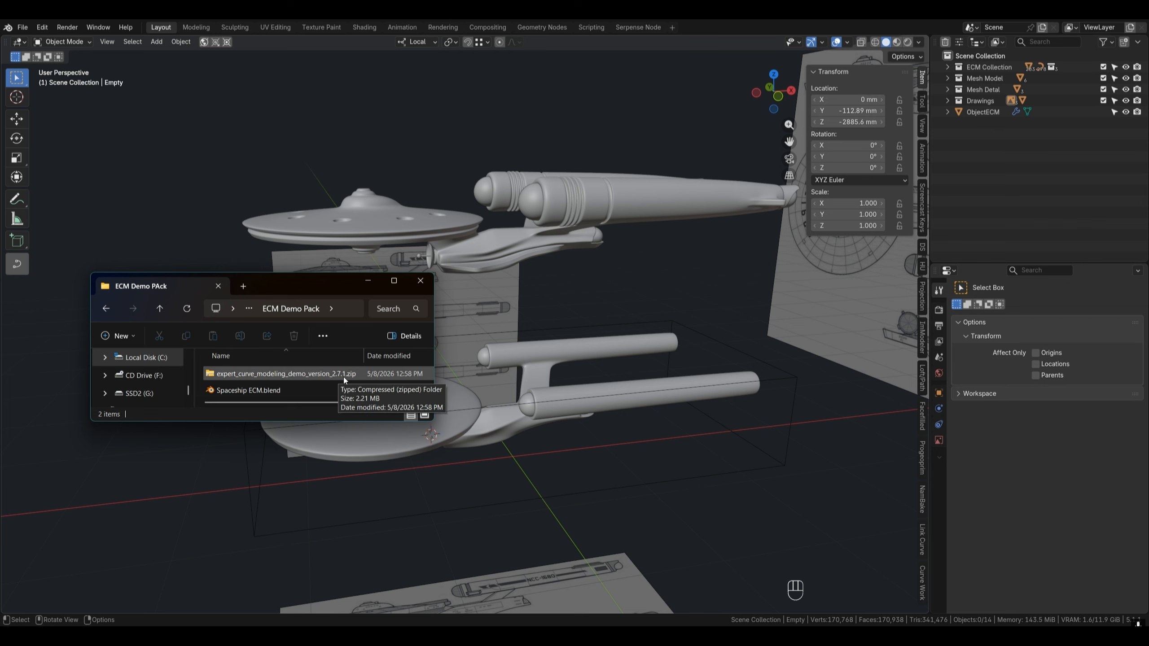
drag(345, 377, 610, 447)
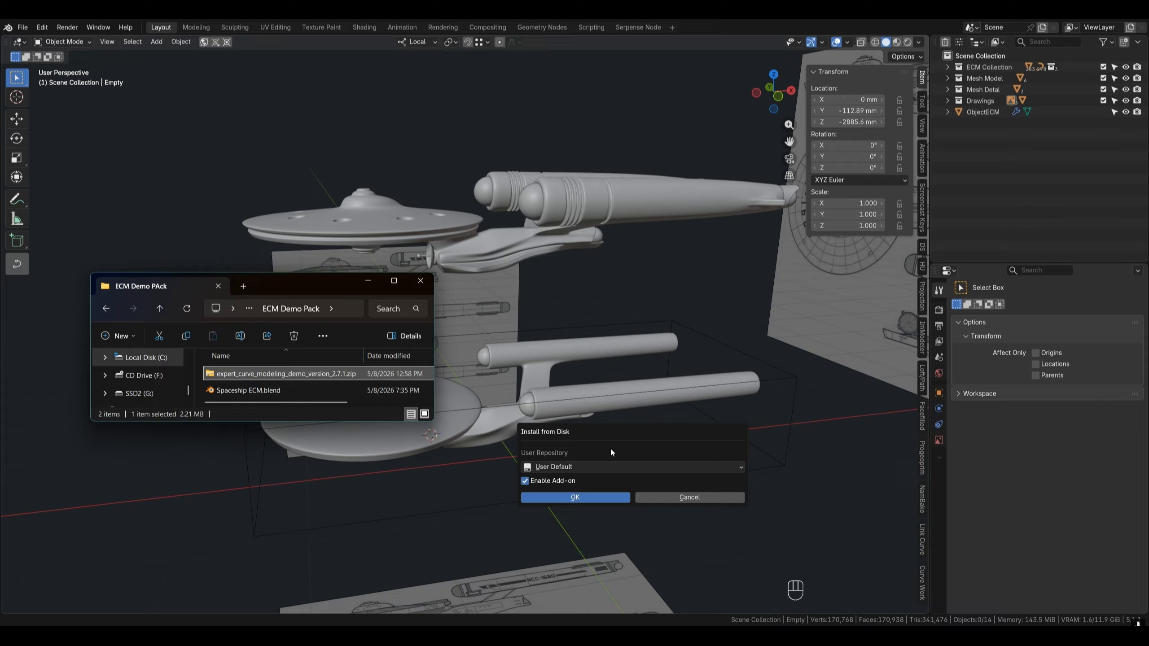
click(574, 494)
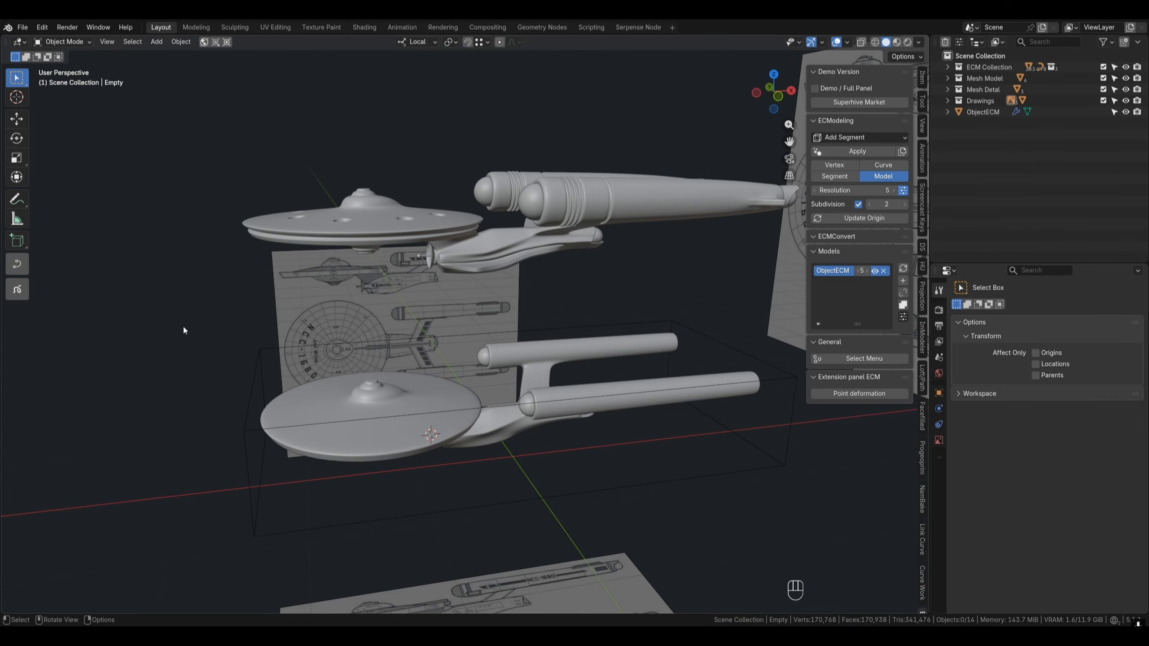
- Activate the add-on's own toggle among the viewport tools, and switch the Demo / Full Panel option on and back off
click(23, 291)
click(816, 88)
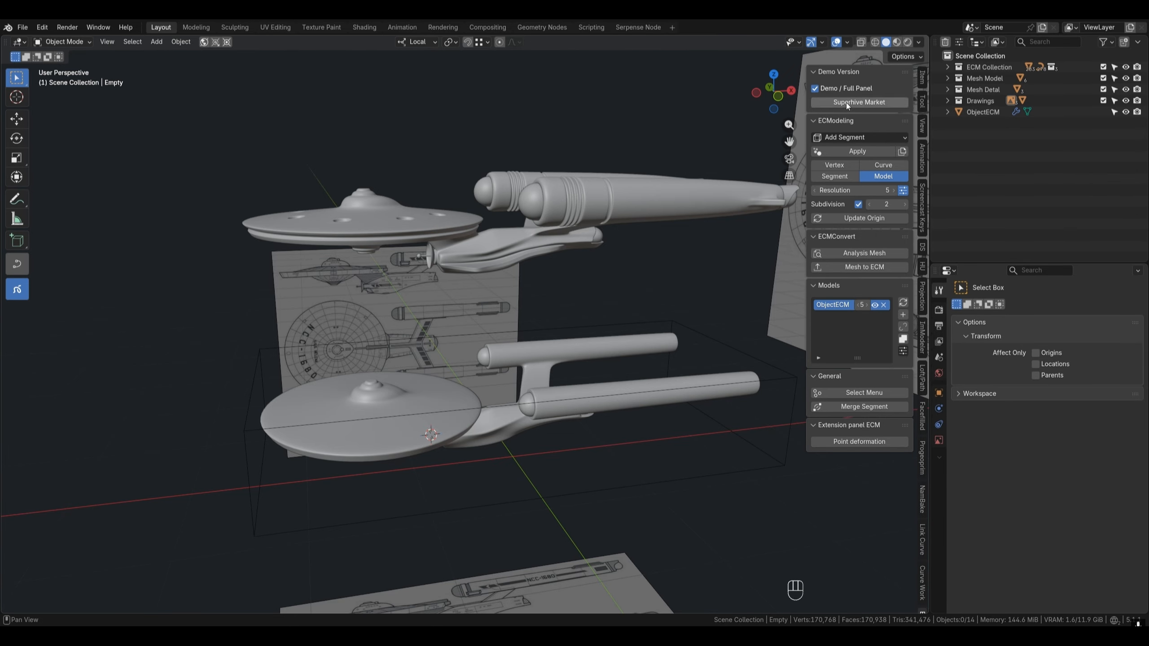
click(816, 89)
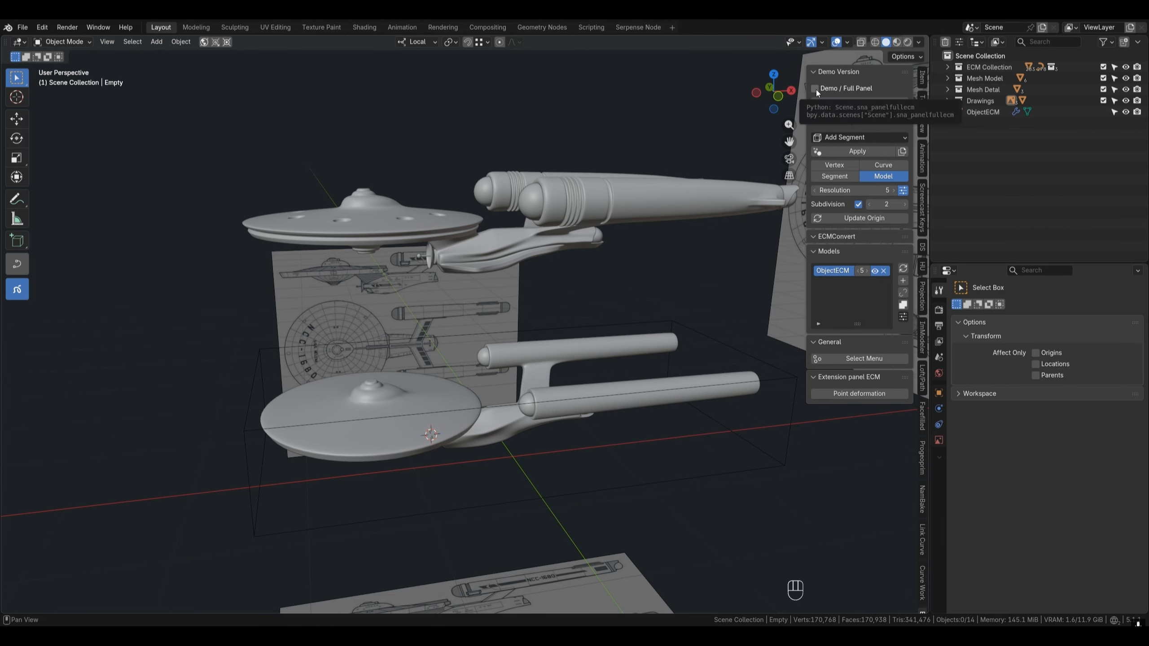
- Turn on the wireframe overlay and select the lower ship model, ObjectECM
key(q)
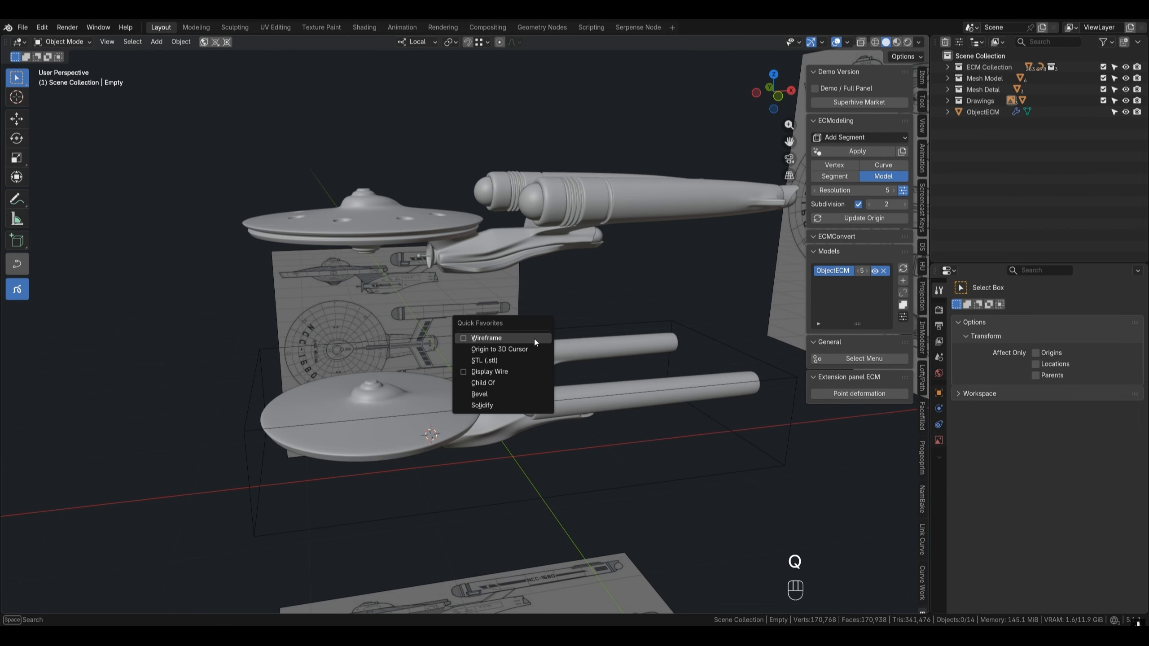
click(534, 339)
middle_drag(506, 374, 442, 456)
click(461, 403)
mouse_move(462, 403)
middle_down()
mouse_move(471, 382)
mouse_move(459, 397)
mouse_move(448, 385)
middle_up()
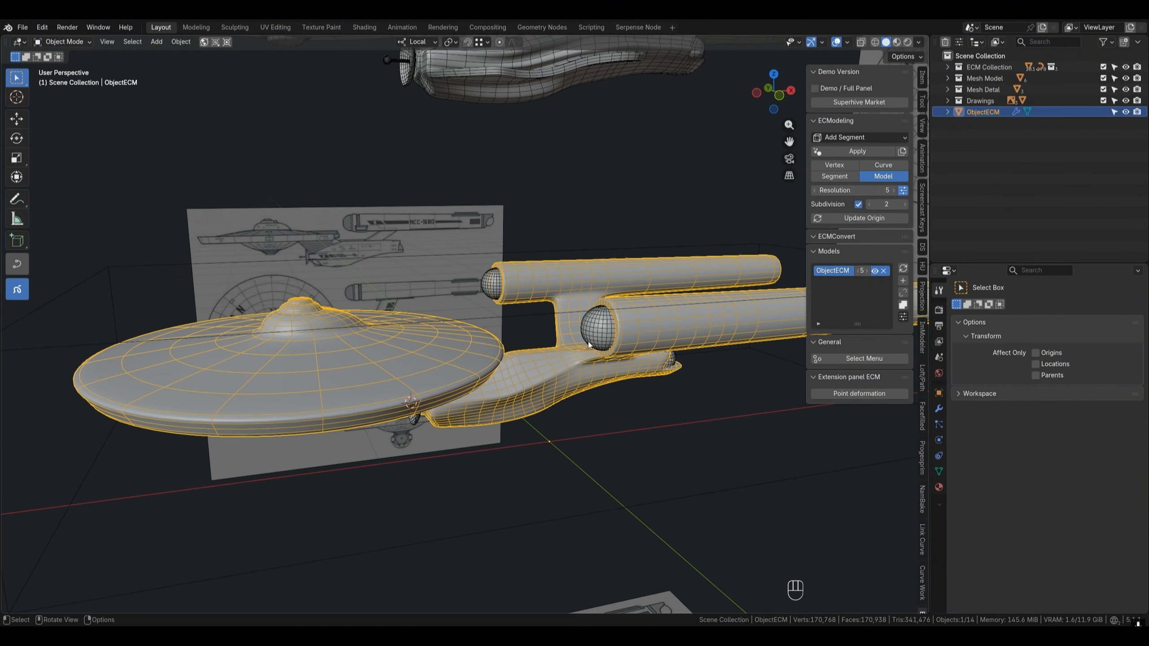
- Lower the ship model's overall resolution to 4, and return it to 5
click(894, 190)
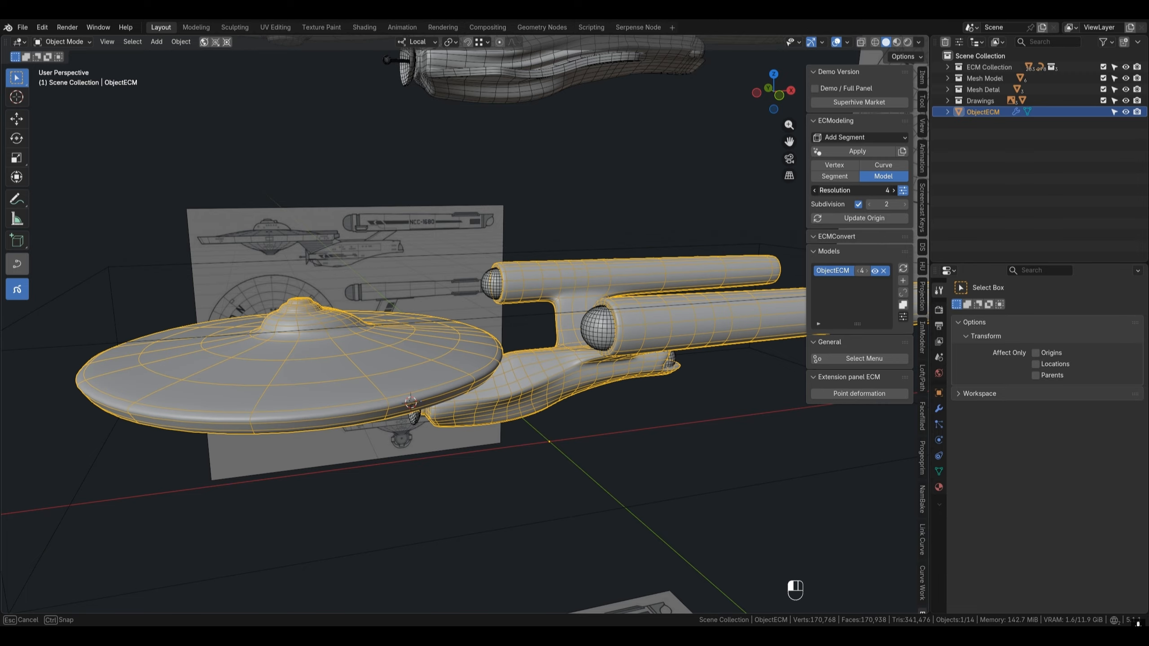
drag(894, 190, 879, 190)
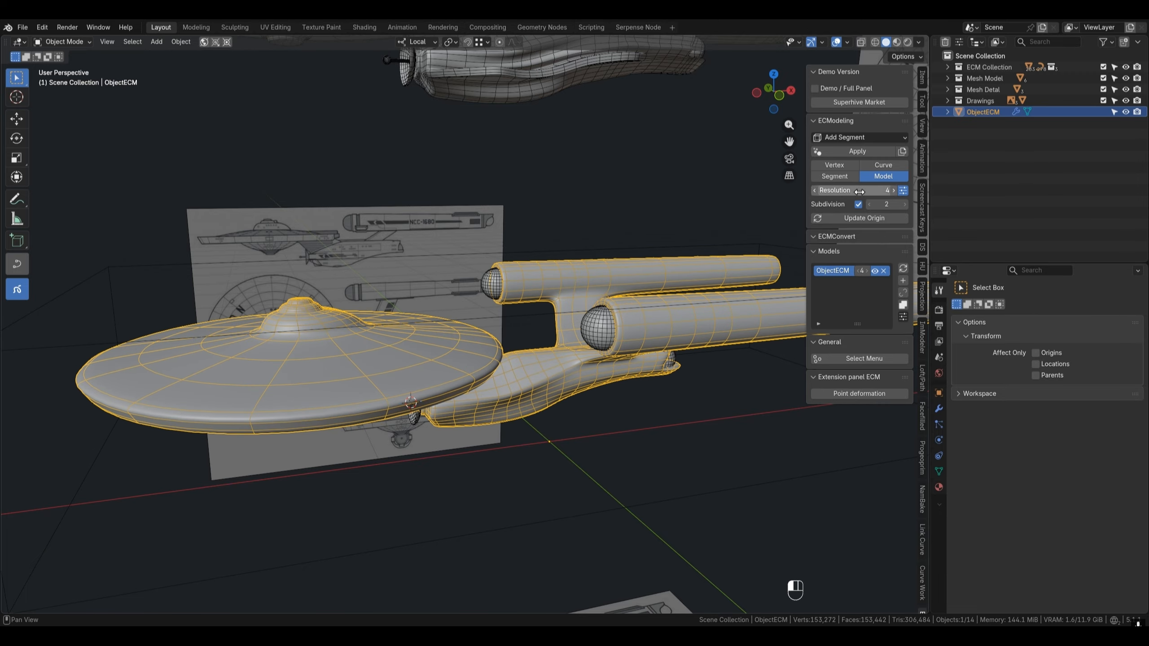
click(895, 192)
- Deselect the ship model and turn off the wireframe overlay
scroll(586, 349, down, 3)
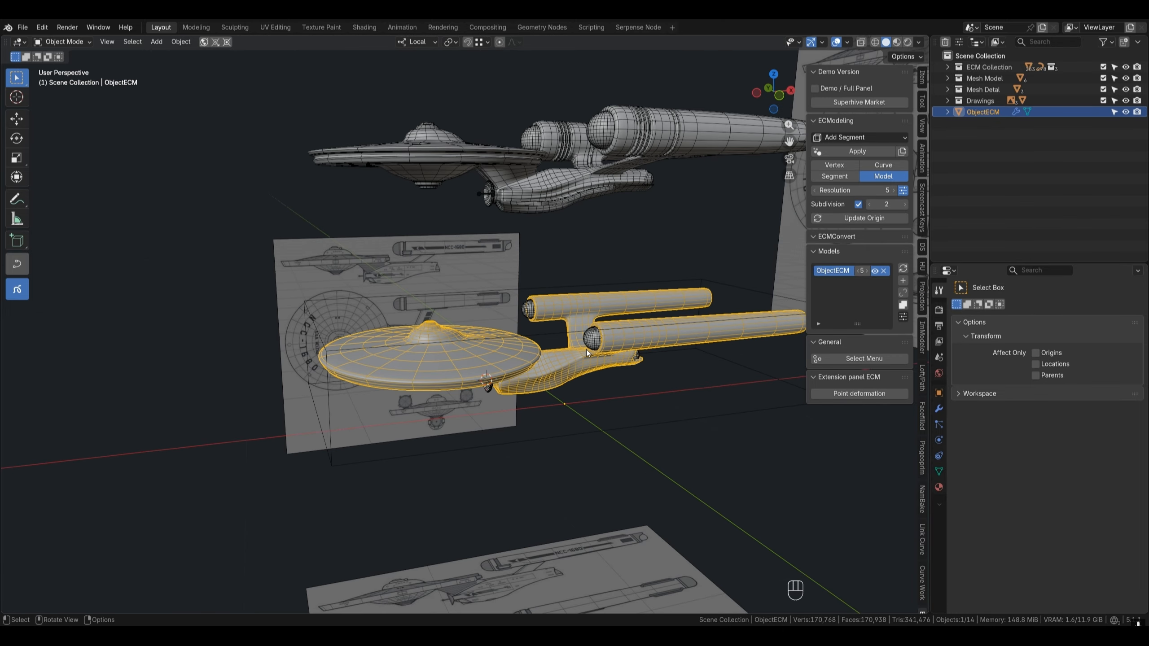
scroll(586, 349, up, 1)
middle_drag(594, 364, 625, 387)
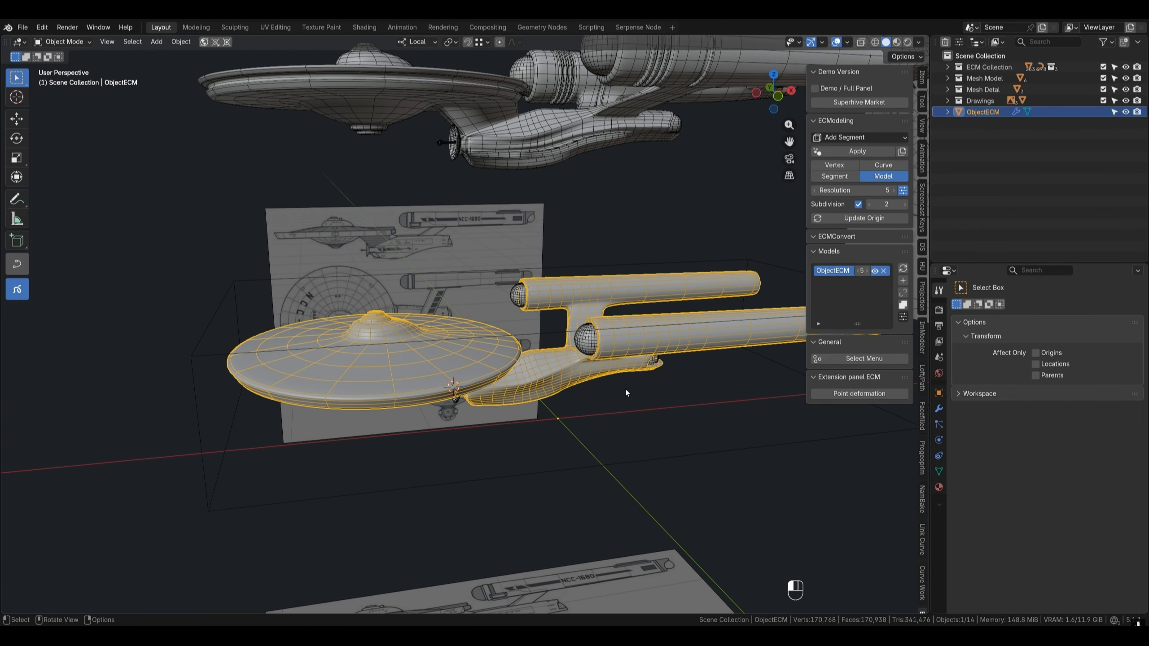
click(618, 378)
key(q)
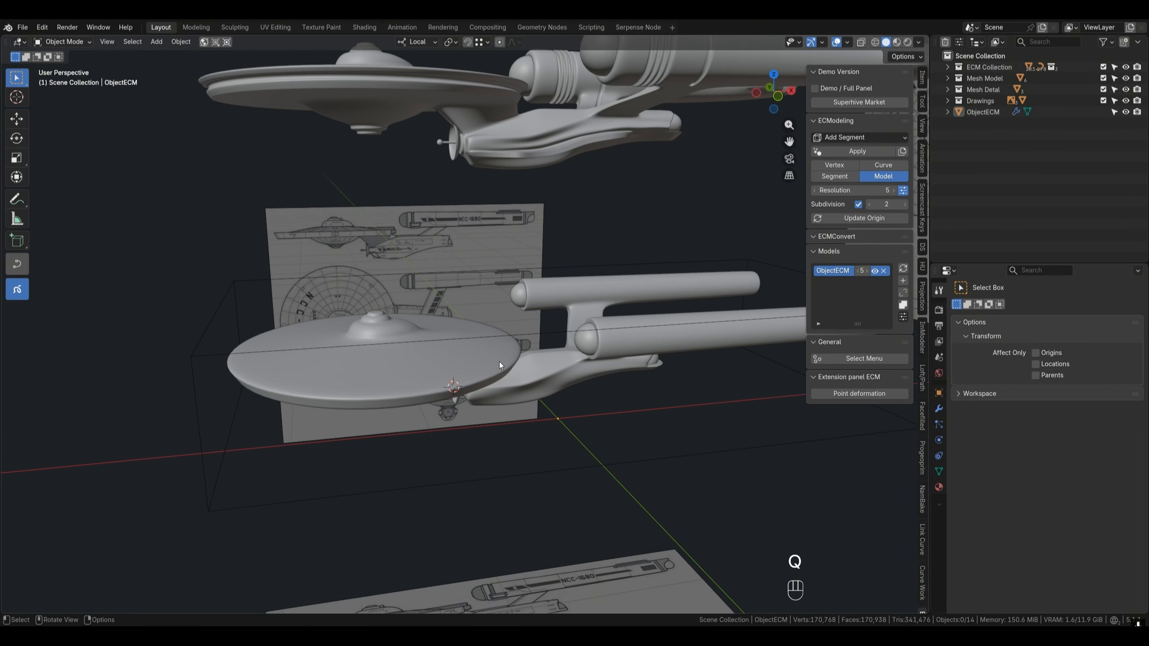
- View the ship in the add-on's Vertex, Segment and Curve display modes in turn
click(853, 165)
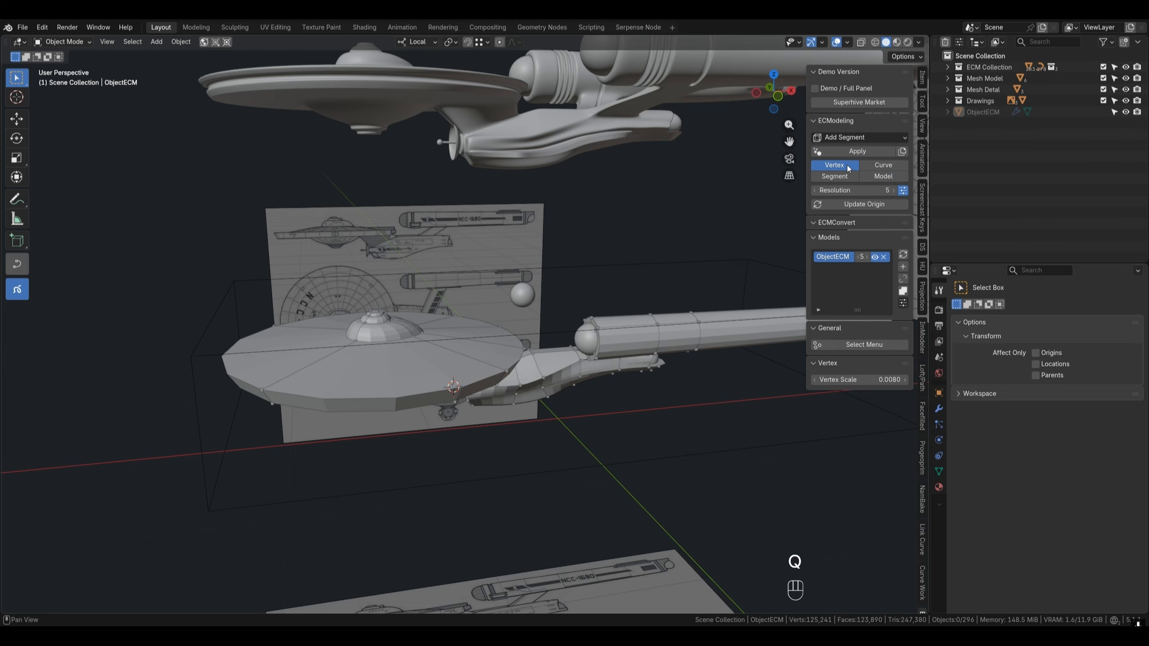
click(847, 175)
click(871, 166)
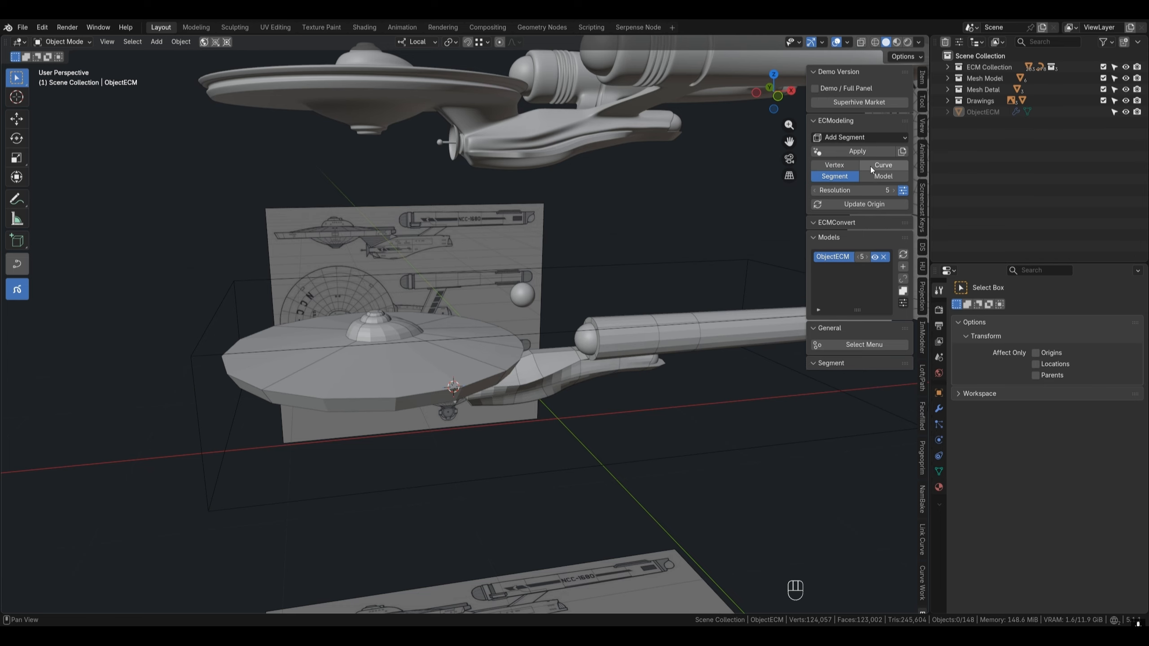
middle_drag(455, 390, 434, 407)
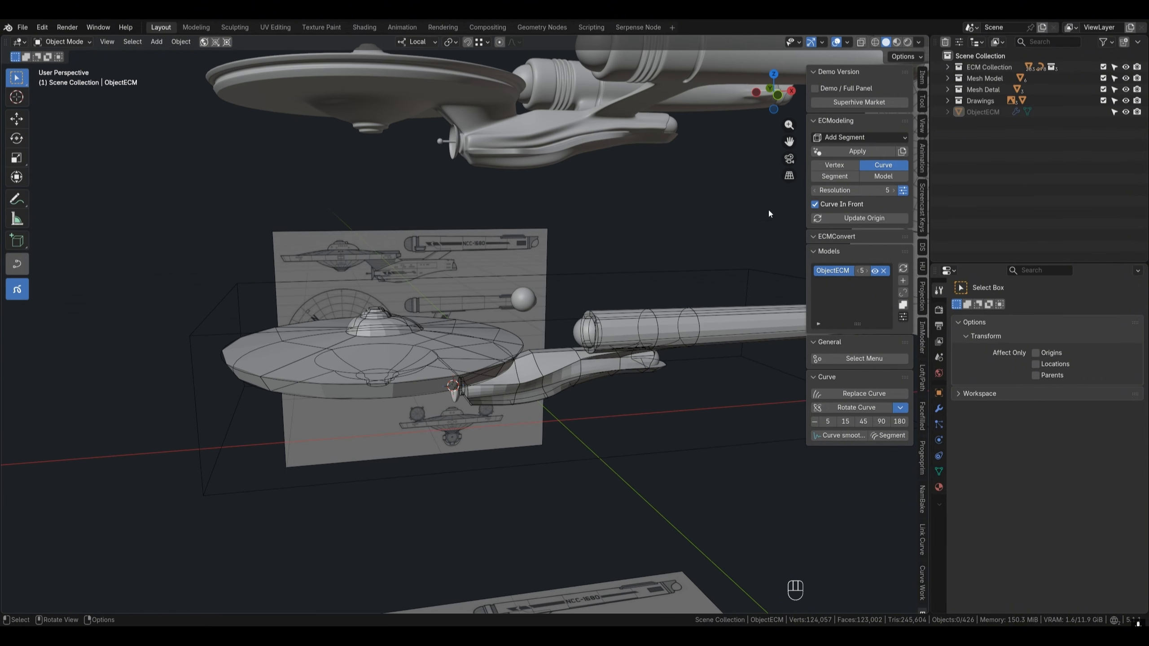
- Switch to Segment mode and select a segment on the saucer's upper surface, followed by the near nacelle's long rear segment
click(830, 176)
click(446, 368)
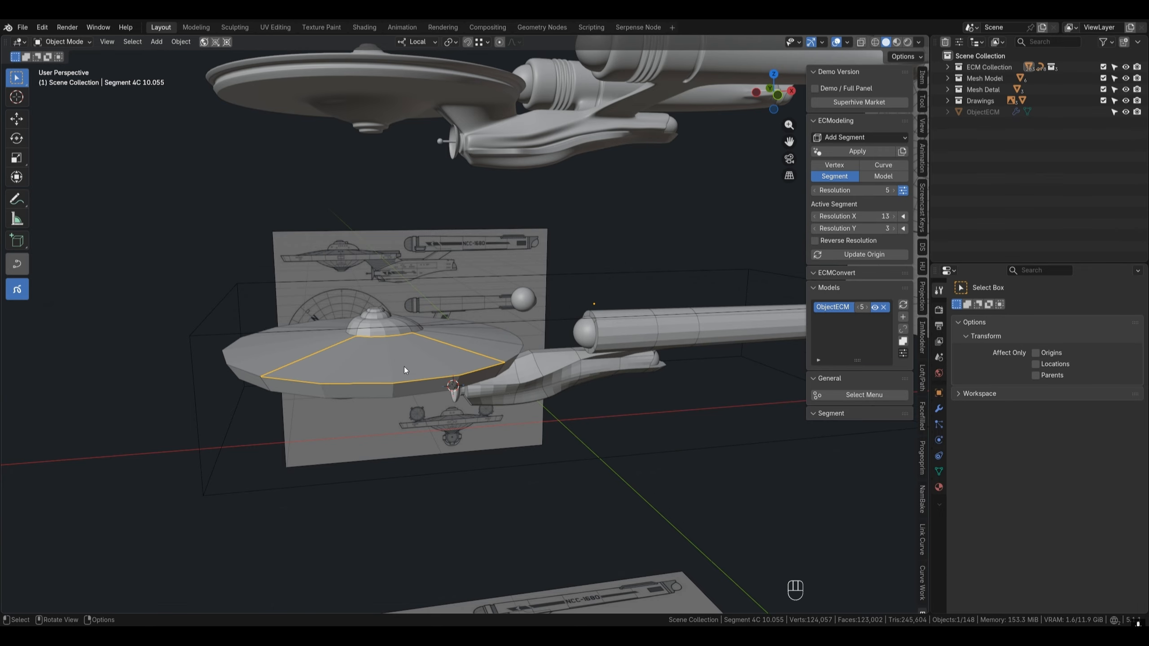
shift+middle_drag(404, 366, 426, 374)
click(520, 356)
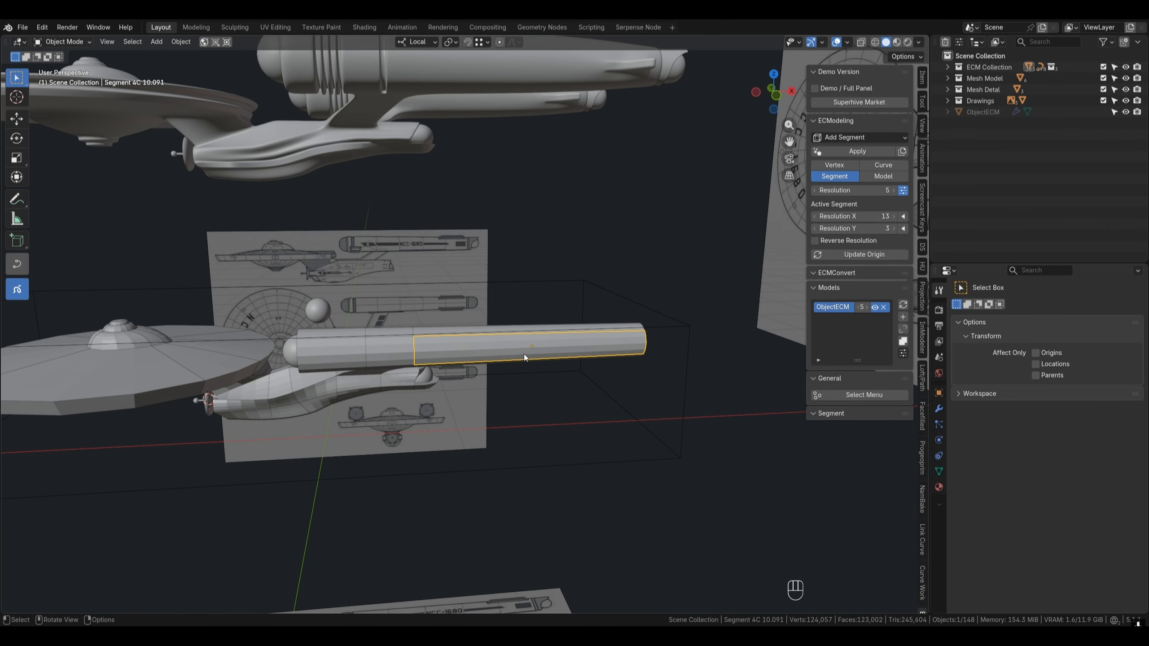
- Disable selection of the Drawings collection and select all the segments forming the rear part of the near nacelle
drag(1114, 90, 1115, 101)
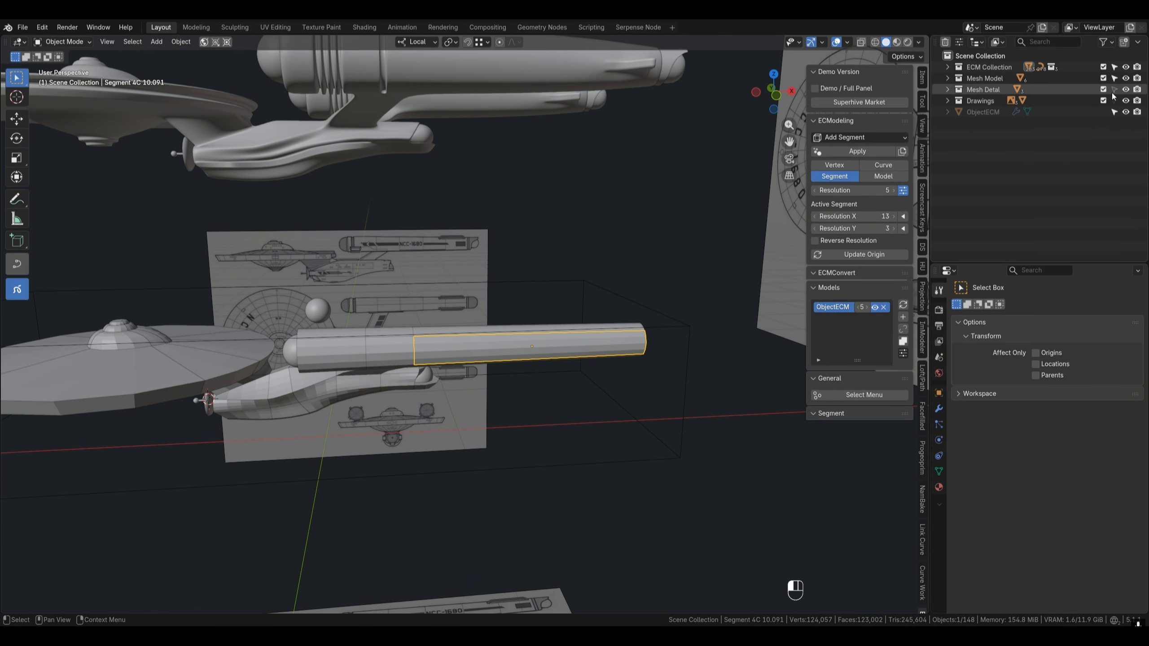
drag(506, 303, 550, 386)
shift+click(541, 345)
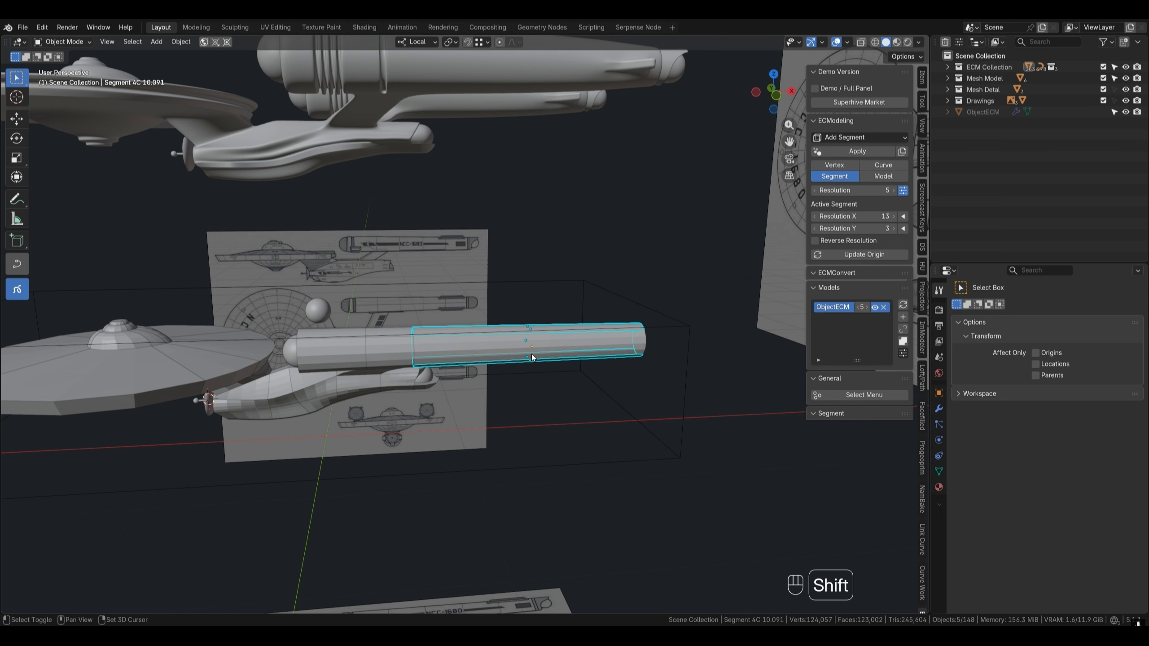
scroll(534, 351, up, 2)
shift+click(537, 345)
- Turn on the wireframe overlay to show the grid on the selected nacelle segments
scroll(537, 344, up, 2)
key(q)
click(537, 344)
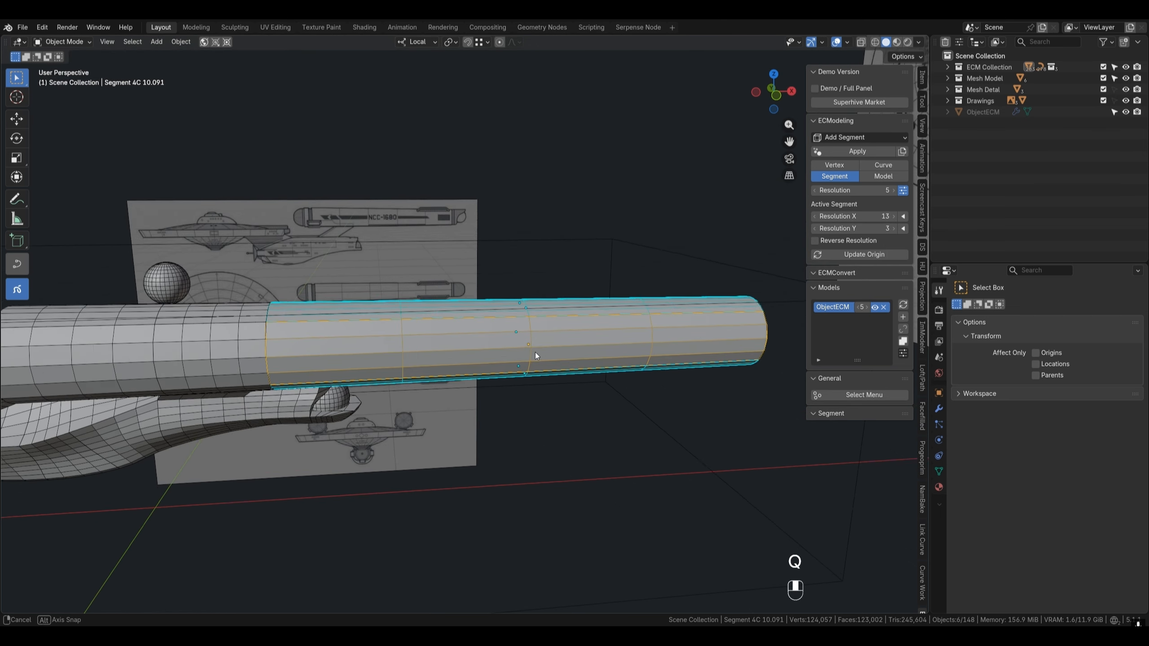
mouse_move(535, 353)
middle_down()
mouse_move(533, 375)
mouse_move(538, 331)
middle_up()
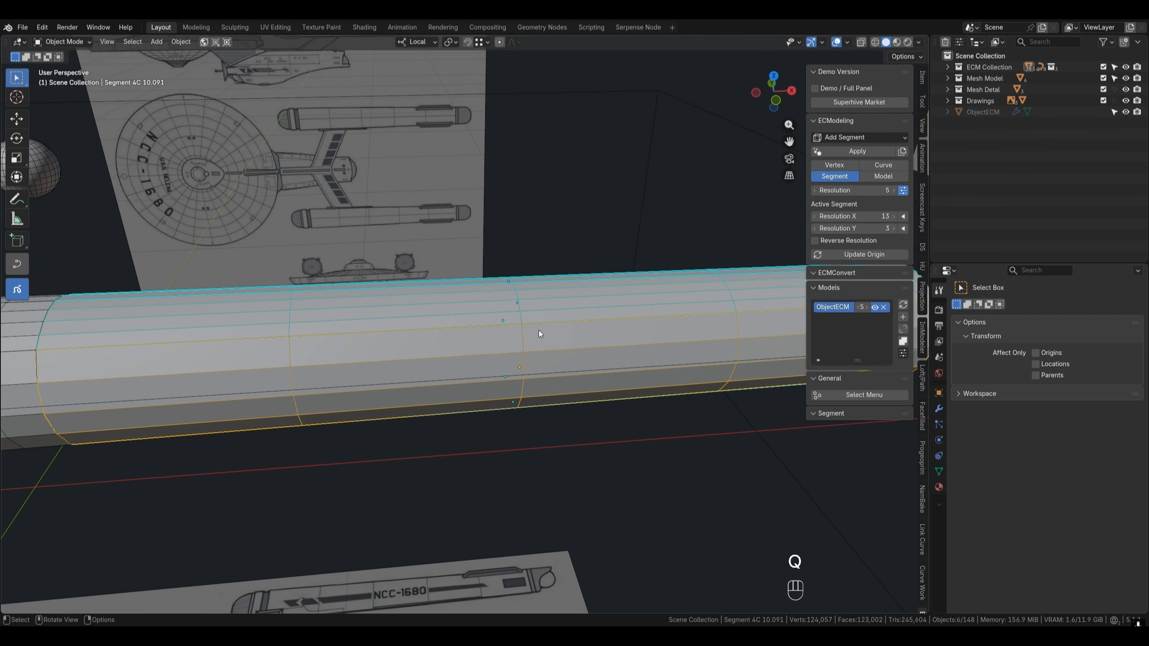
- Switch on the selected nacelle segments' individual resolution for X and then Y, with both resolutions at 15
click(903, 192)
click(902, 218)
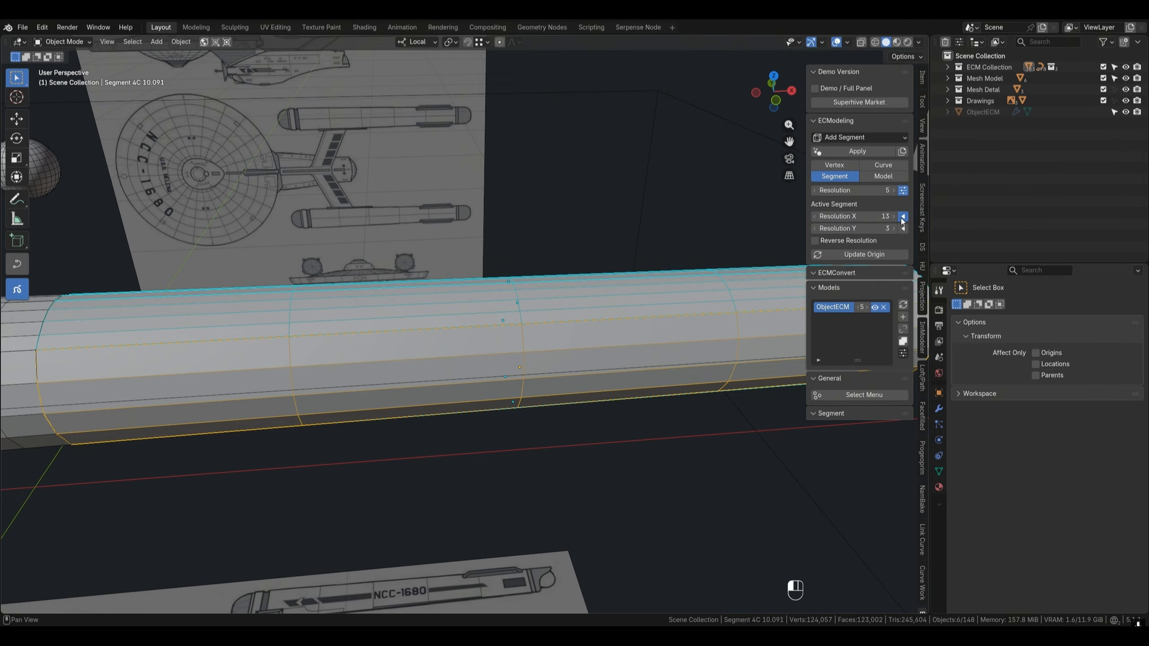
click(903, 228)
scroll(663, 296, down, 4)
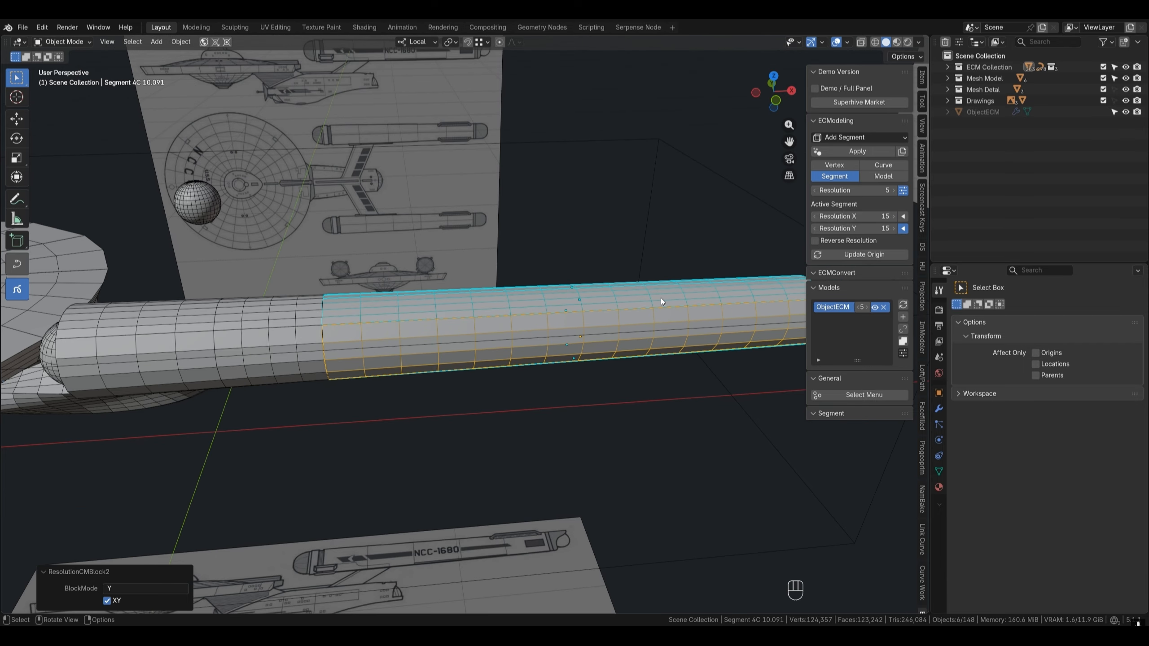
- Turn off the nacelle segments' individual Y resolution and hide the wireframe overlay
drag(857, 228, 887, 239)
click(903, 228)
click(638, 391)
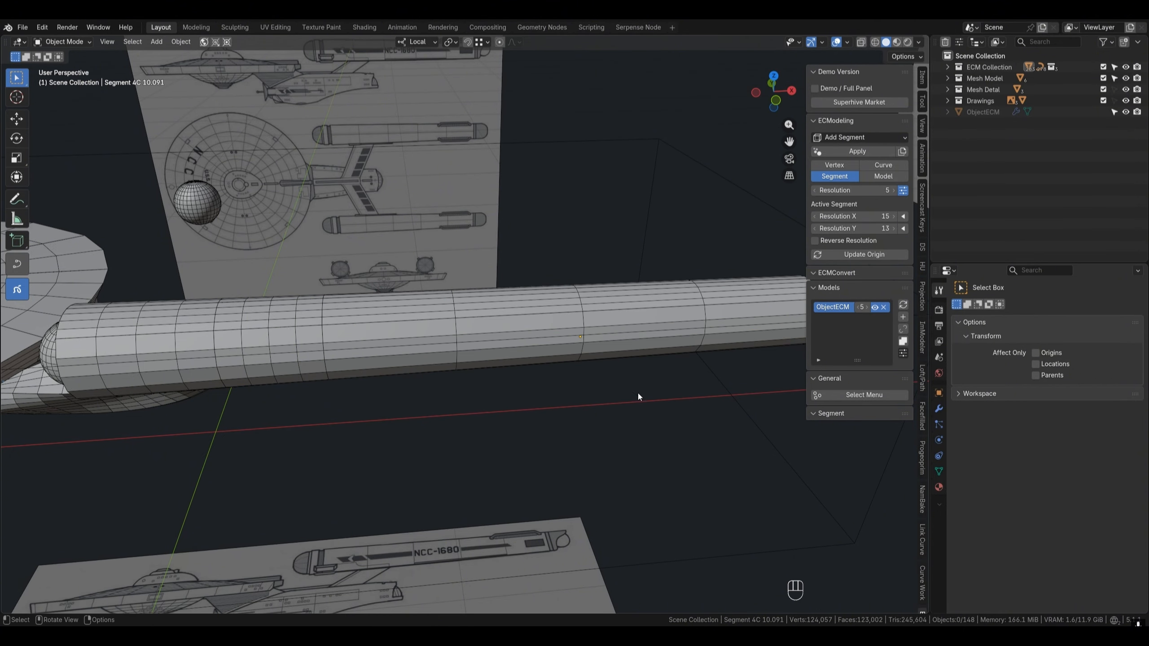
middle_drag(638, 391, 670, 343)
key(q)
scroll(641, 371, down, 2)
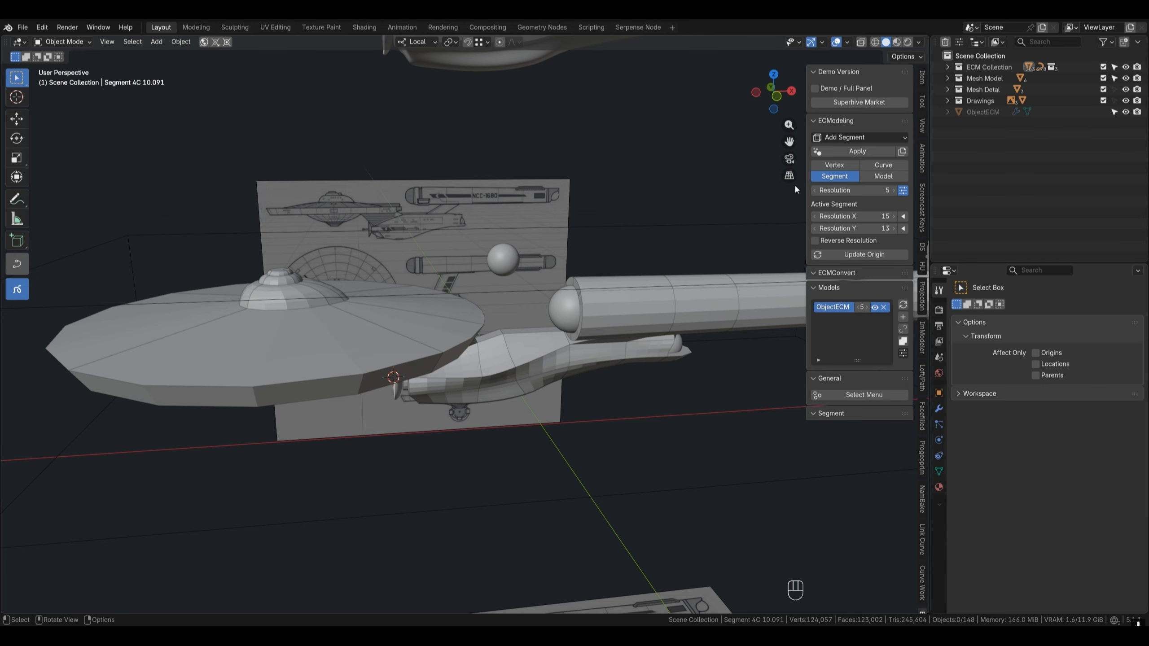
- Switch to Model mode, create an applied mesh duplicate of the ship, and move it up about 849 mm along Z
click(898, 176)
click(436, 332)
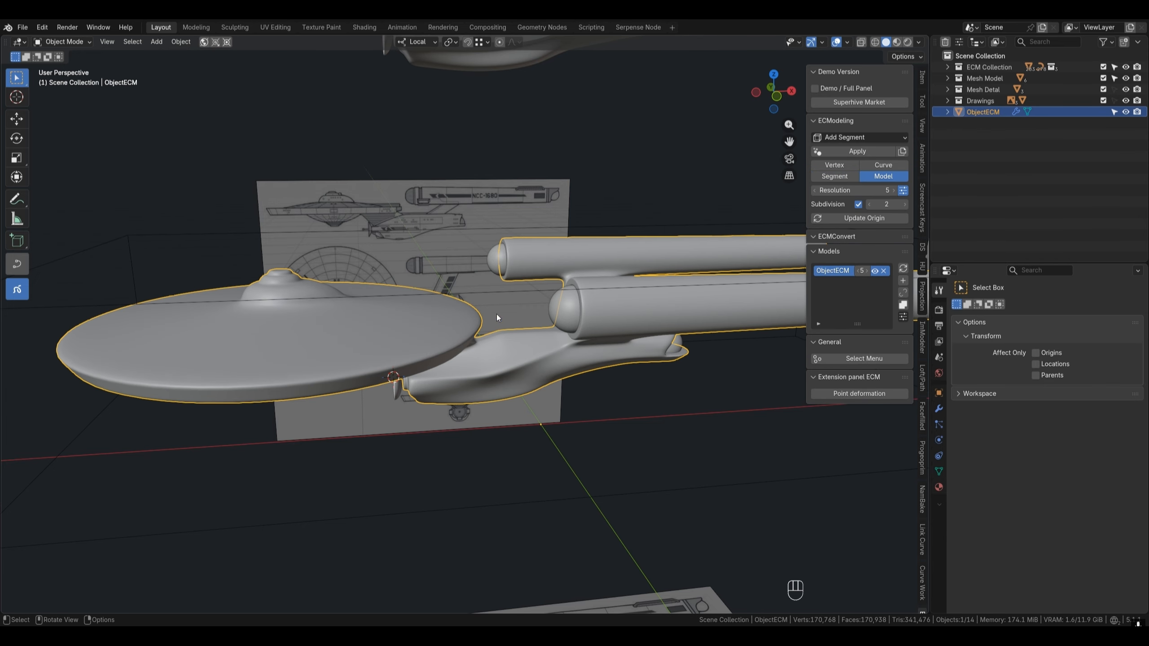
click(906, 154)
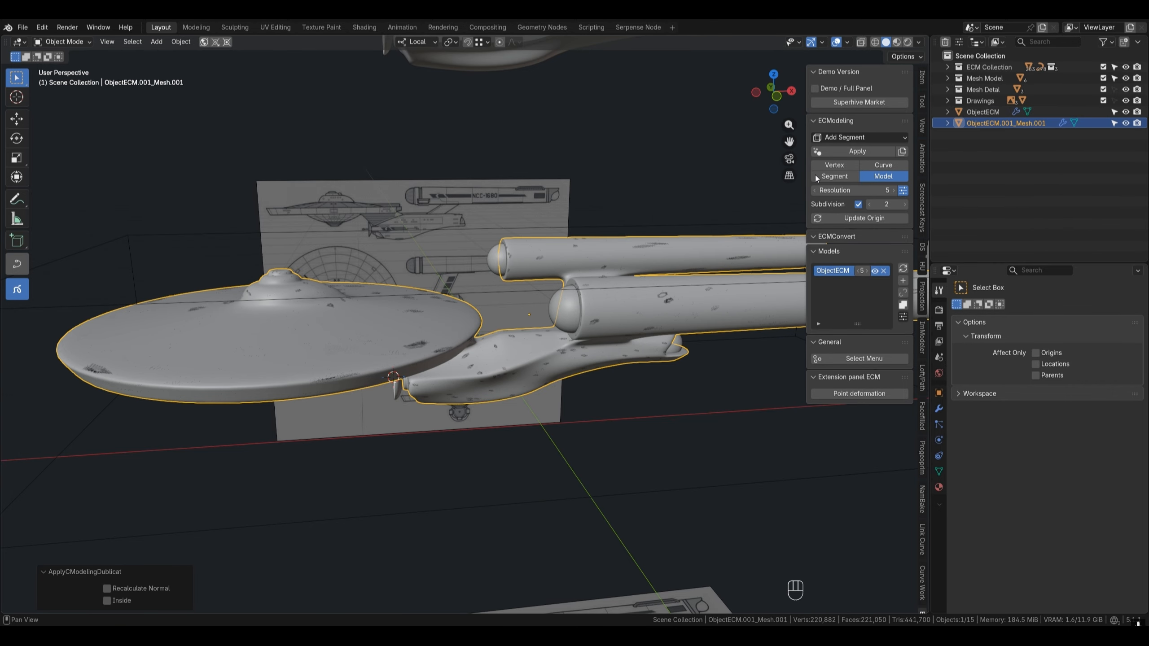
scroll(610, 272, down, 3)
scroll(611, 271, up, 2)
key(g)
key(z)
click(597, 205)
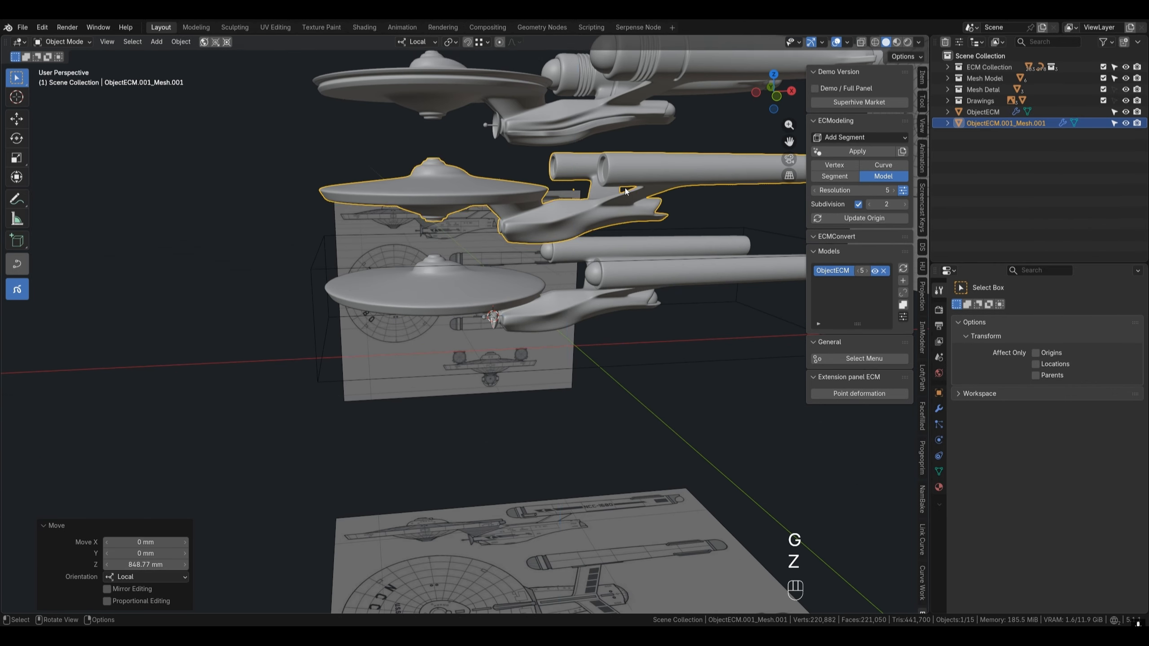
- Open the mesh duplicate in Edit Mode, try moving a vertex on top of the saucer, and return to Object Mode
scroll(597, 205, up, 3)
key(Tab)
middle_drag(559, 219, 571, 244)
click(474, 225)
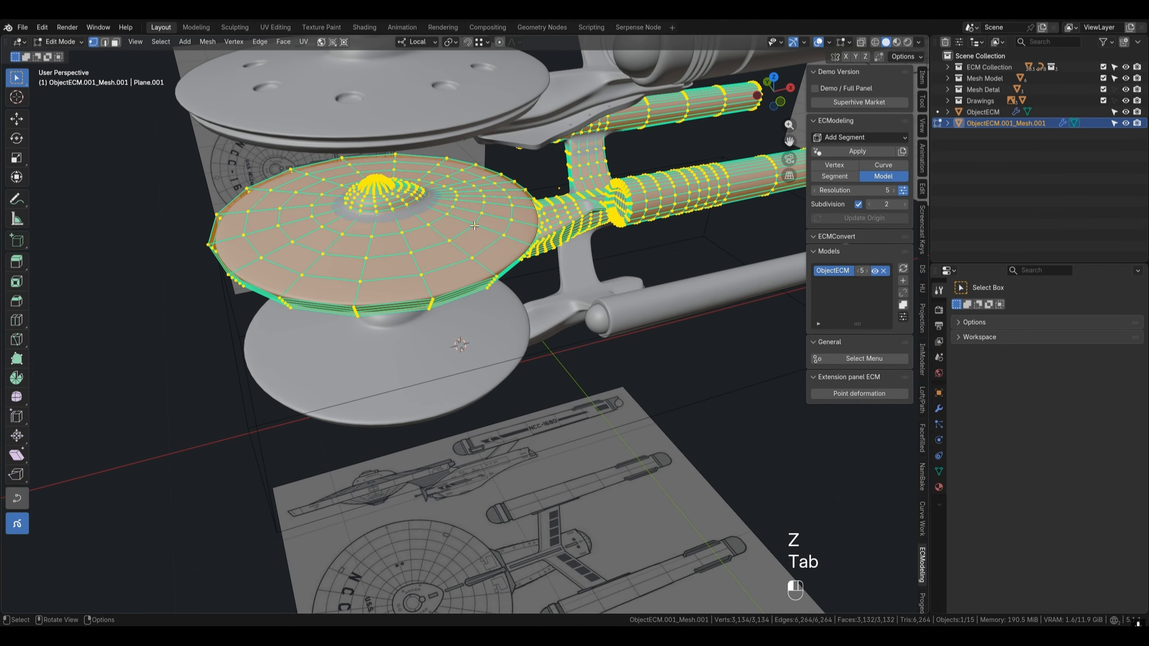
scroll(475, 225, up, 2)
key(g)
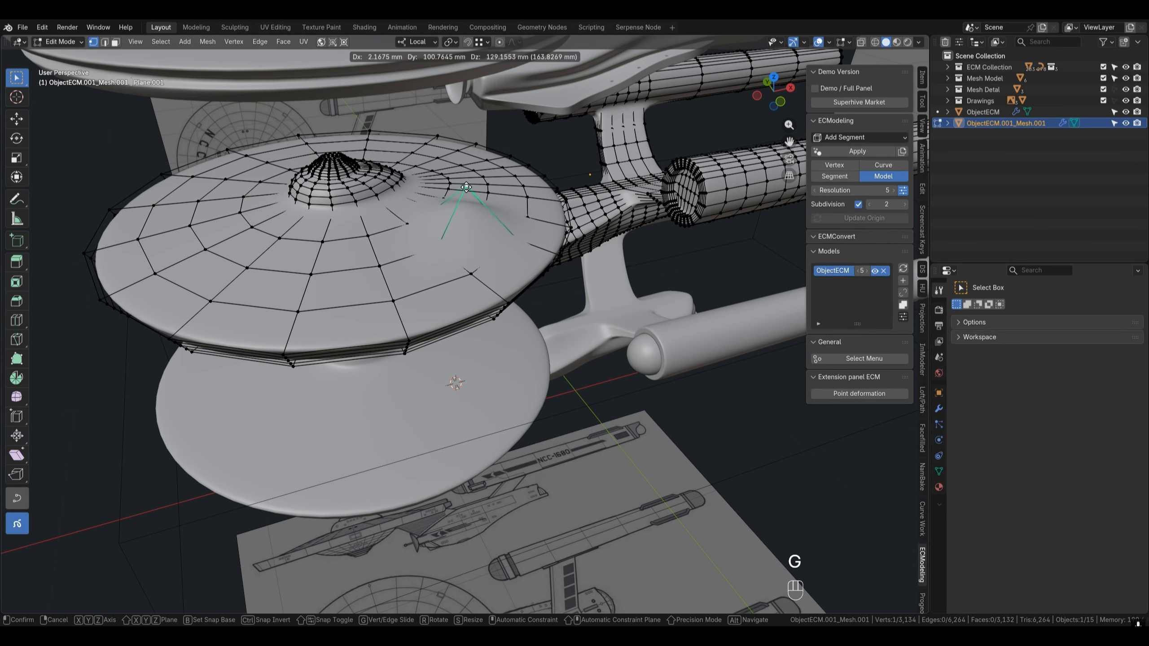
right_click(460, 242)
middle_drag(499, 265, 466, 237)
key(Tab)
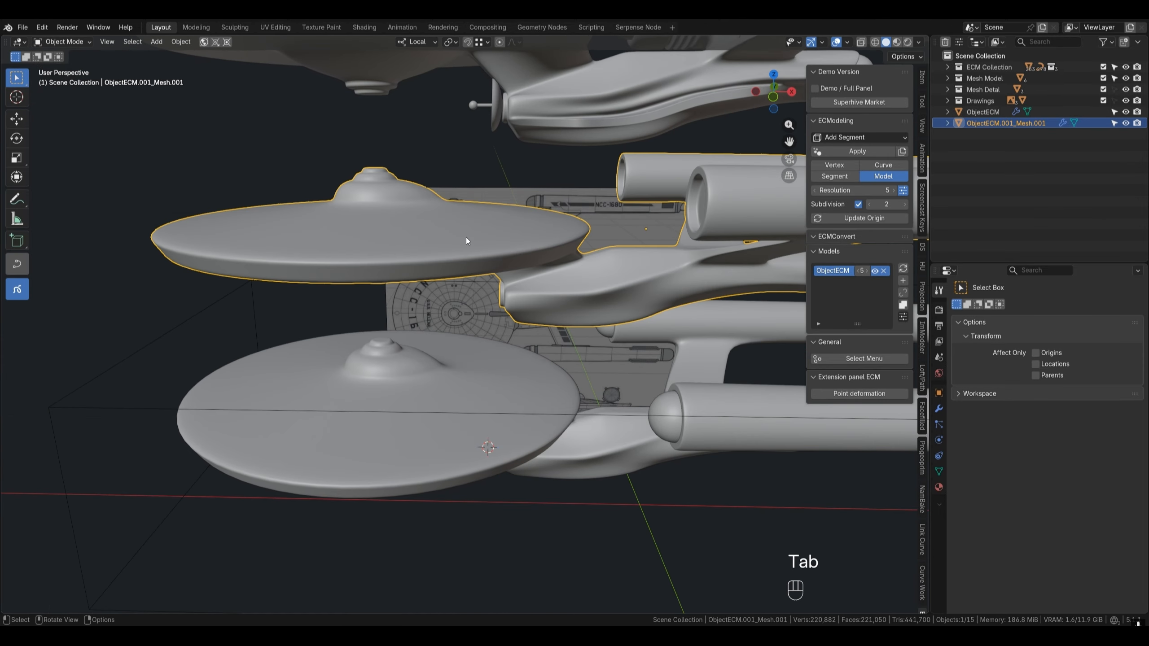
- Delete the mesh duplicate of the ship
scroll(476, 237, down, 2)
key(Delete)
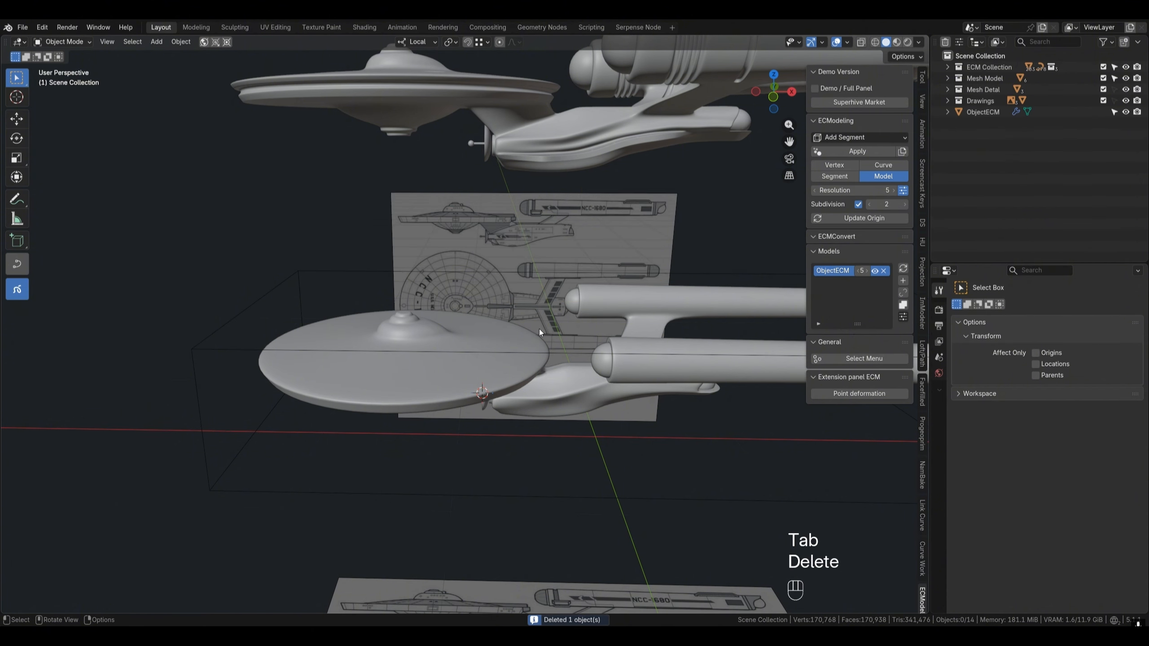
middle_drag(539, 329, 515, 300)
- Switch the ship to Curve mode and select a pair of radial curves at the front of the saucer
click(572, 314)
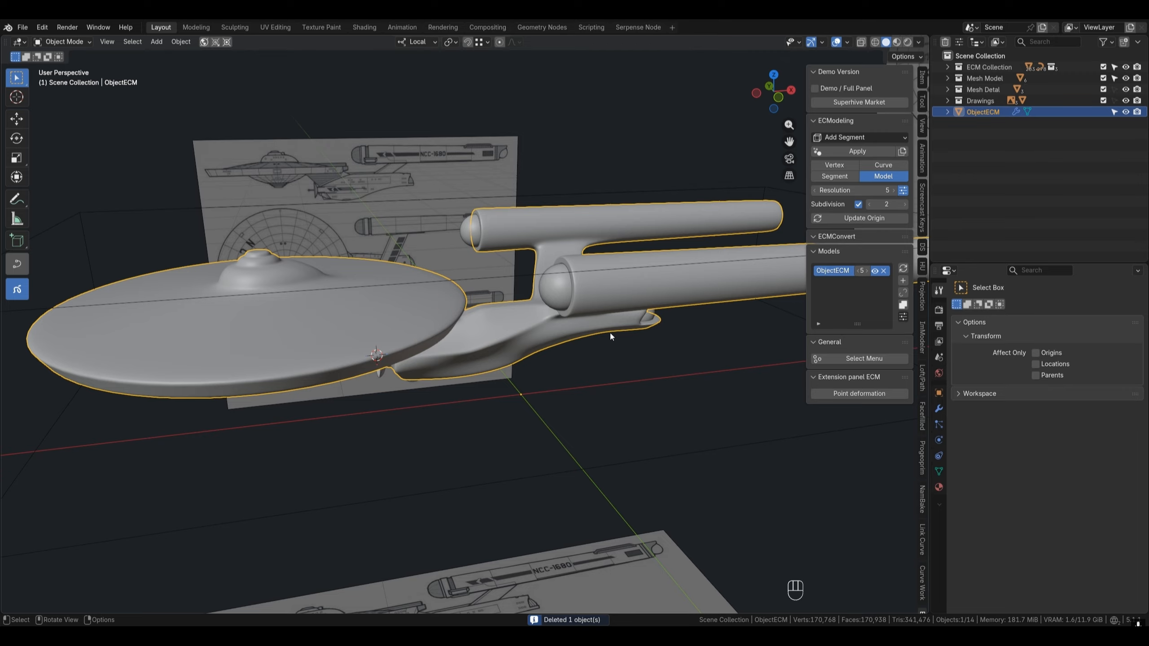
key(2)
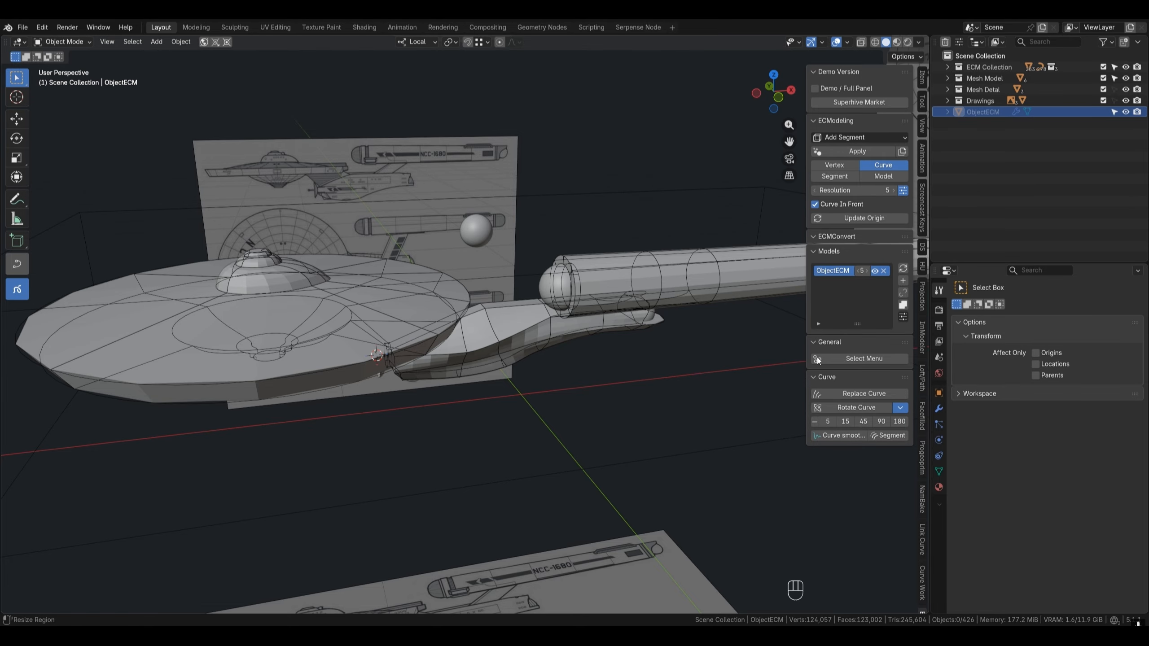
shift+middle_drag(480, 293, 511, 343)
click(532, 316)
shift+click(548, 297)
middle_drag(548, 297, 574, 334)
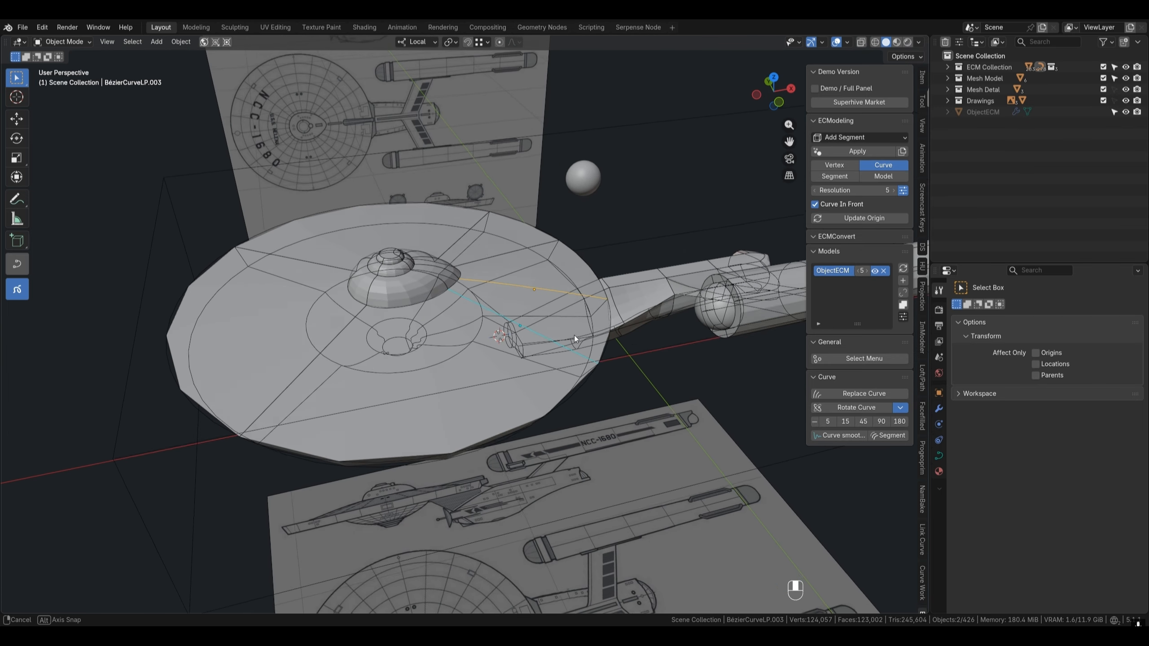
shift+middle_drag(326, 265, 486, 315)
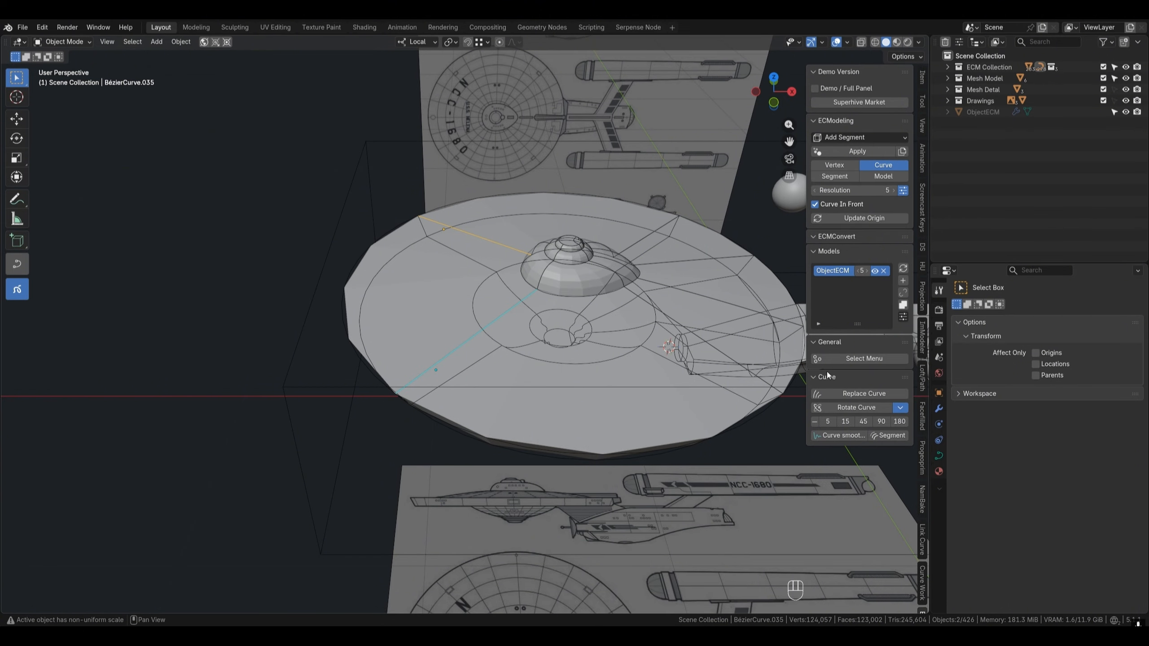
- Select the handles of the two radial saucer curves with Select Handle, raise them along local Z, and return to Object Mode
click(855, 358)
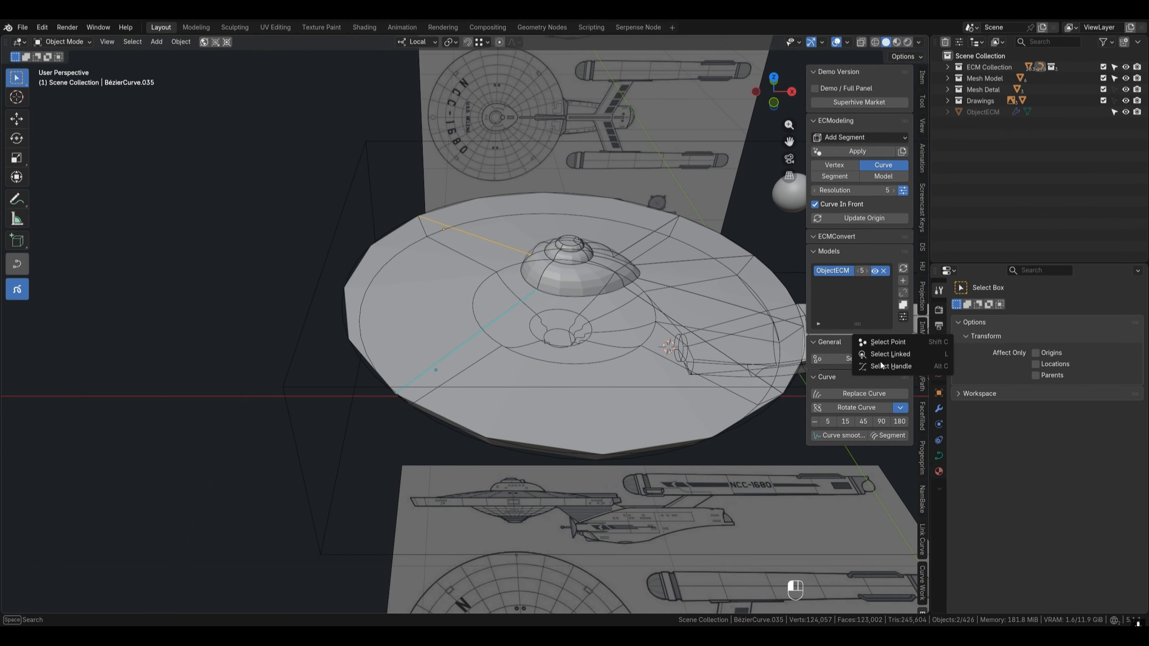
click(884, 366)
middle_drag(557, 366, 535, 341)
key(g)
key(z)
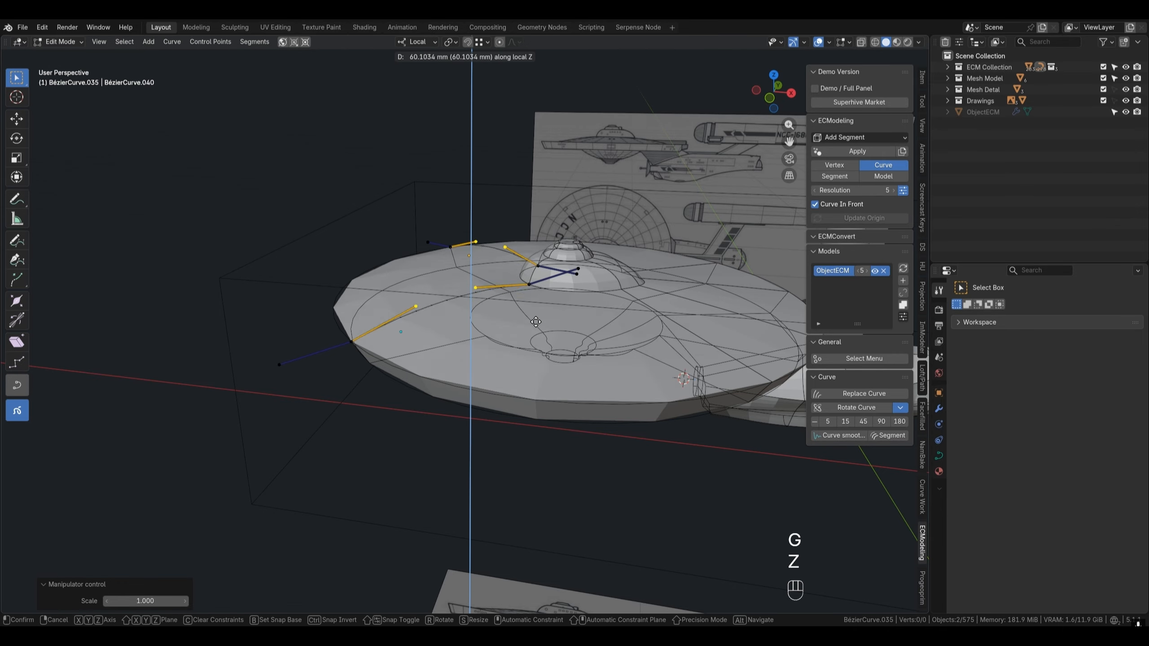
click(528, 320)
key(Tab)
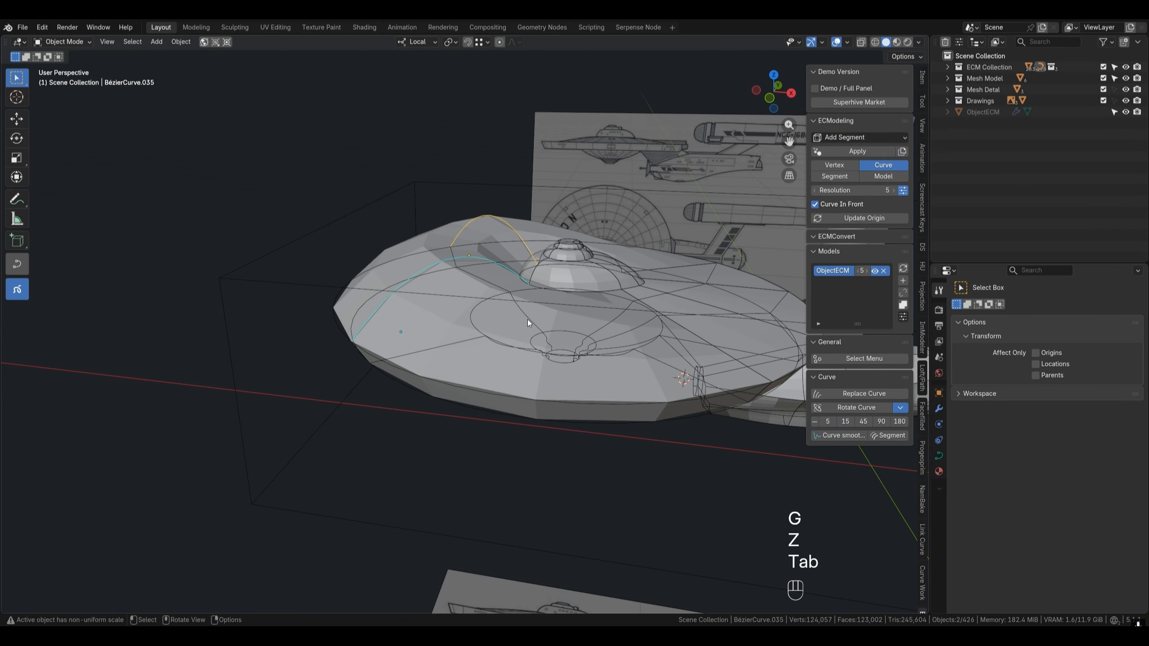
- Preview the raised saucer in Model mode, then undo the handle move and return to Object Mode in Curve mode
key(4)
middle_drag(527, 319, 418, 363)
key(ctrl+z)
key(ctrl+z)
key(ctrl+z)
key(Tab)
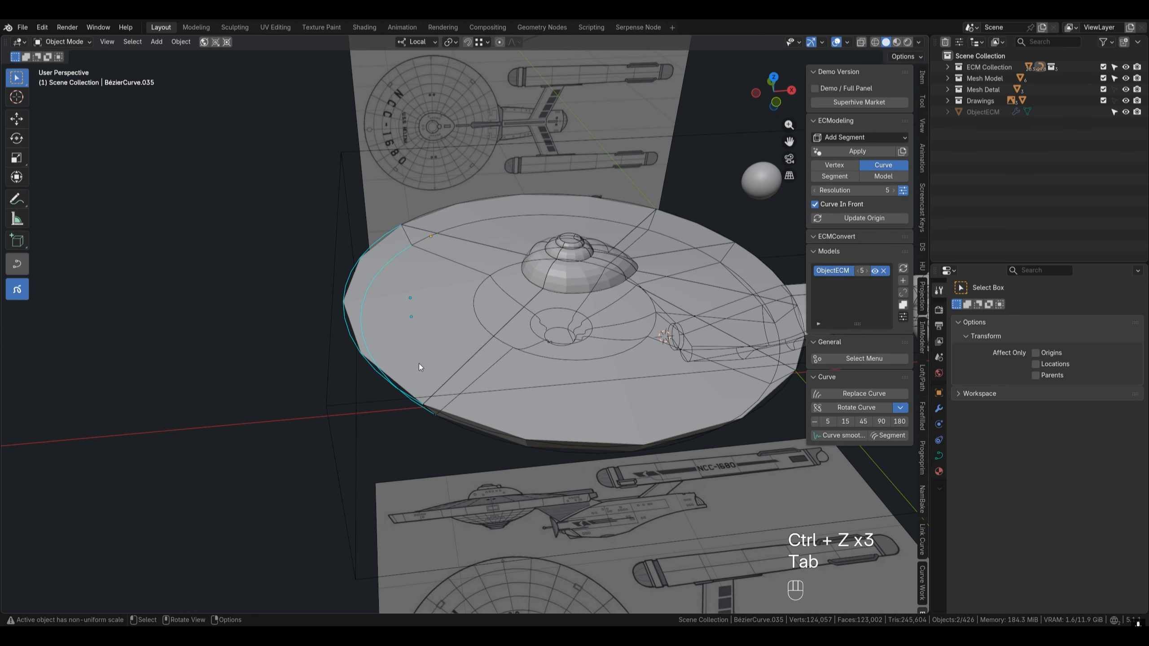
- Select the handles of the saucer's front rim curves, move them about -60 mm along local X, and show the result in Model mode
key(alt+c)
key(g)
key(x)
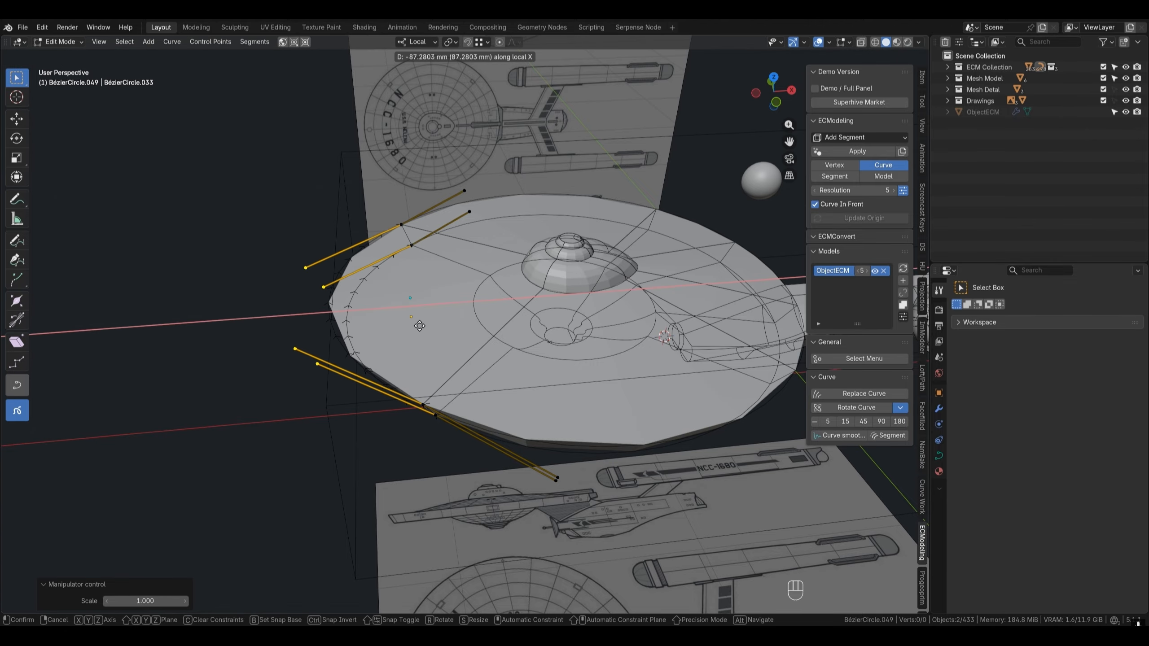
click(426, 328)
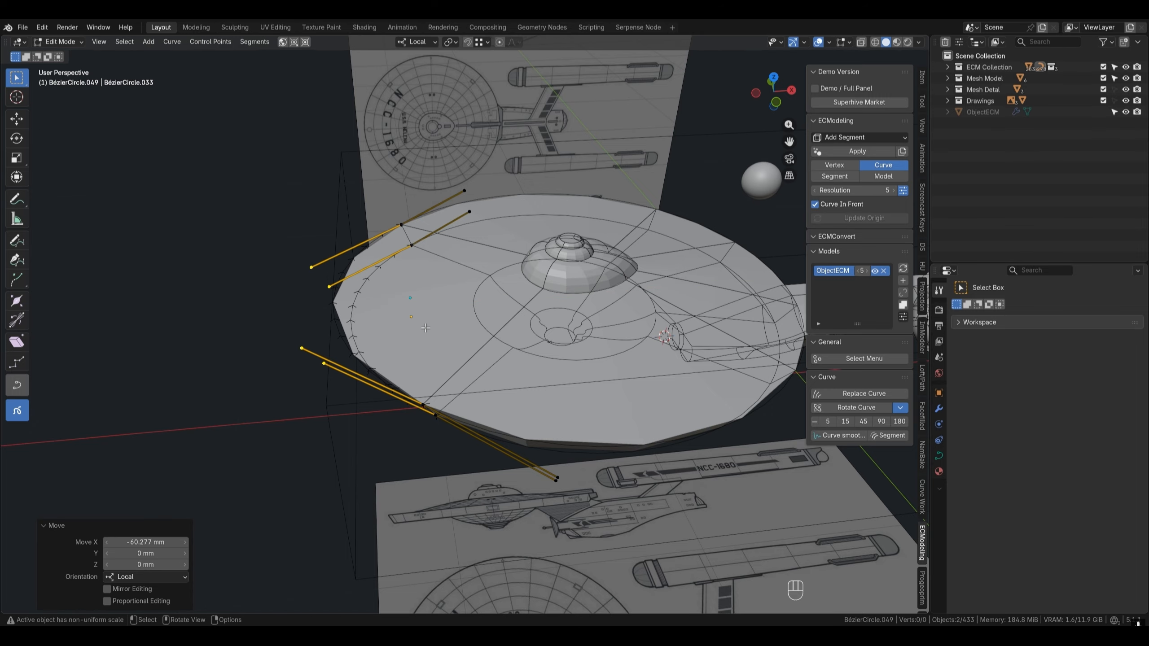
key(Tab)
key(4)
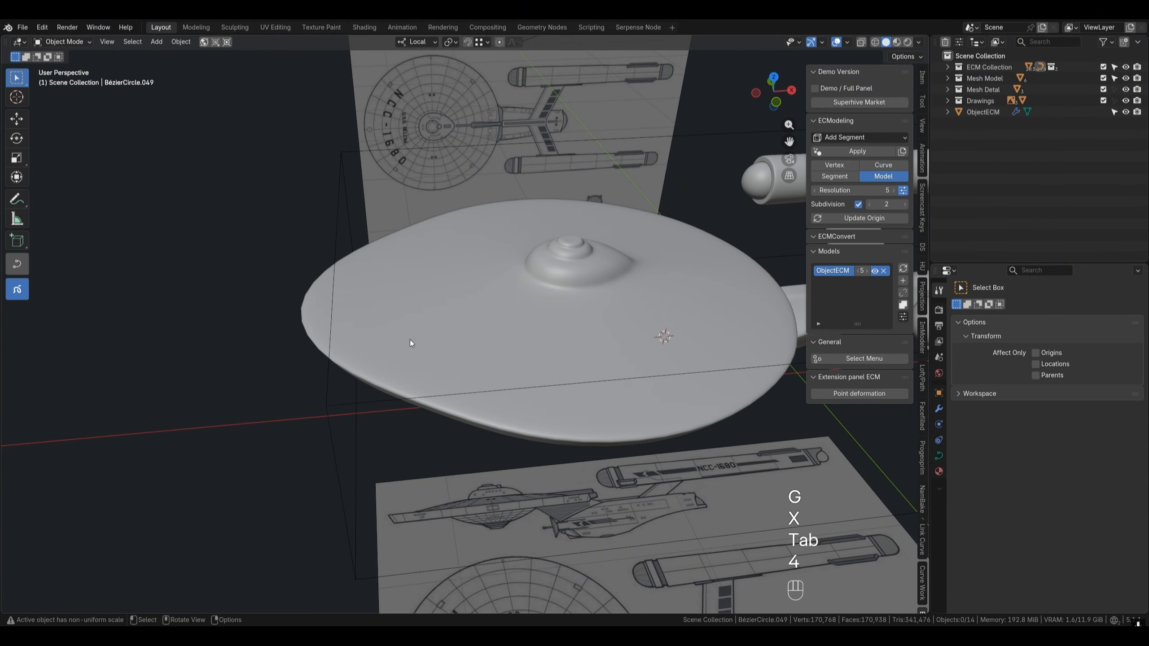
- Undo the rim handle move and handle selection, ending in Object Mode with the curves displayed
mouse_move(410, 343)
middle_down()
mouse_move(432, 298)
mouse_move(430, 250)
mouse_move(420, 339)
middle_up()
key(ctrl+z)
key(ctrl+z)
key(ctrl+z)
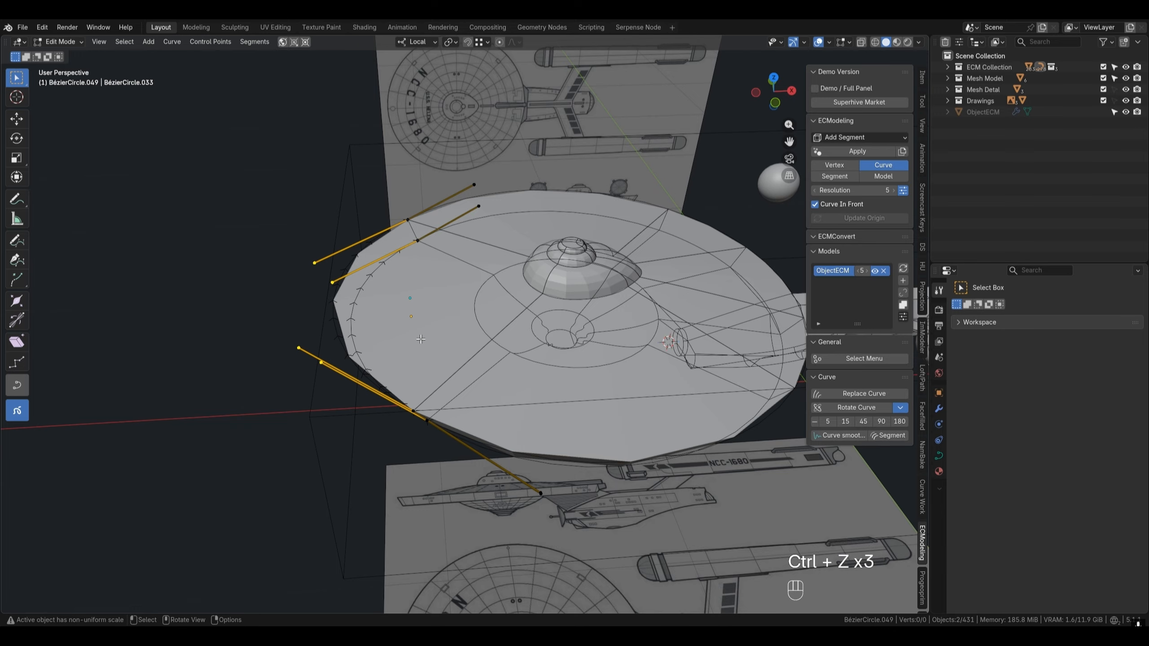
key(Tab)
key(ctrl+z)
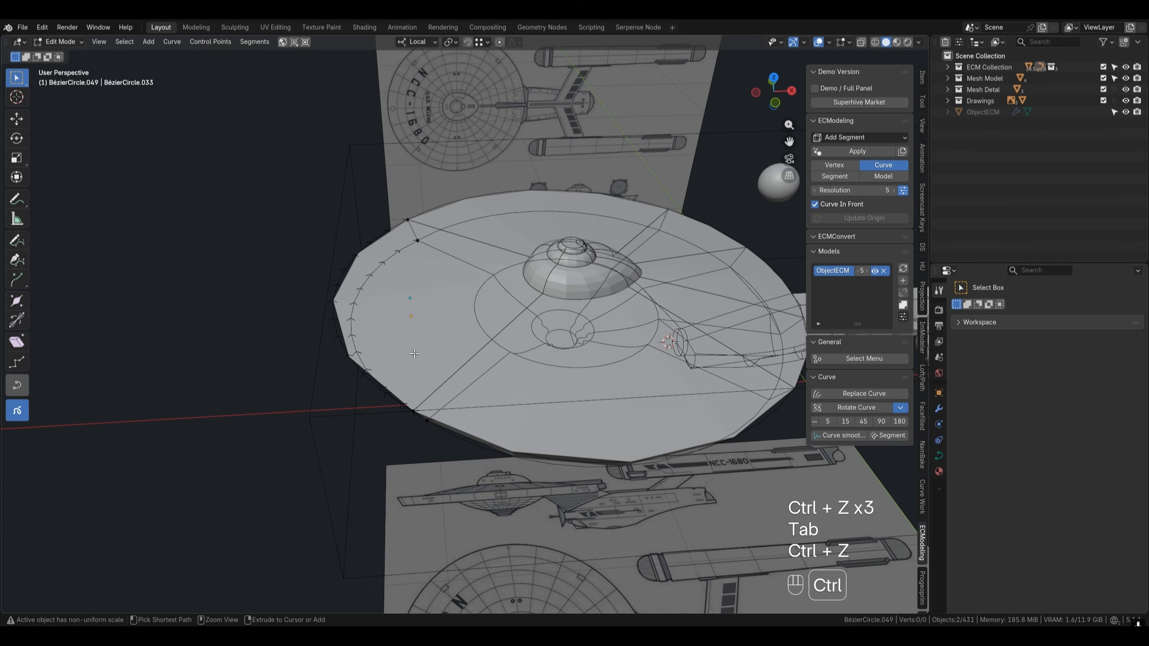
key(ctrl+z)
key(ctrl+z)
key(ctrl+z)
key(Tab)
key(Tab)
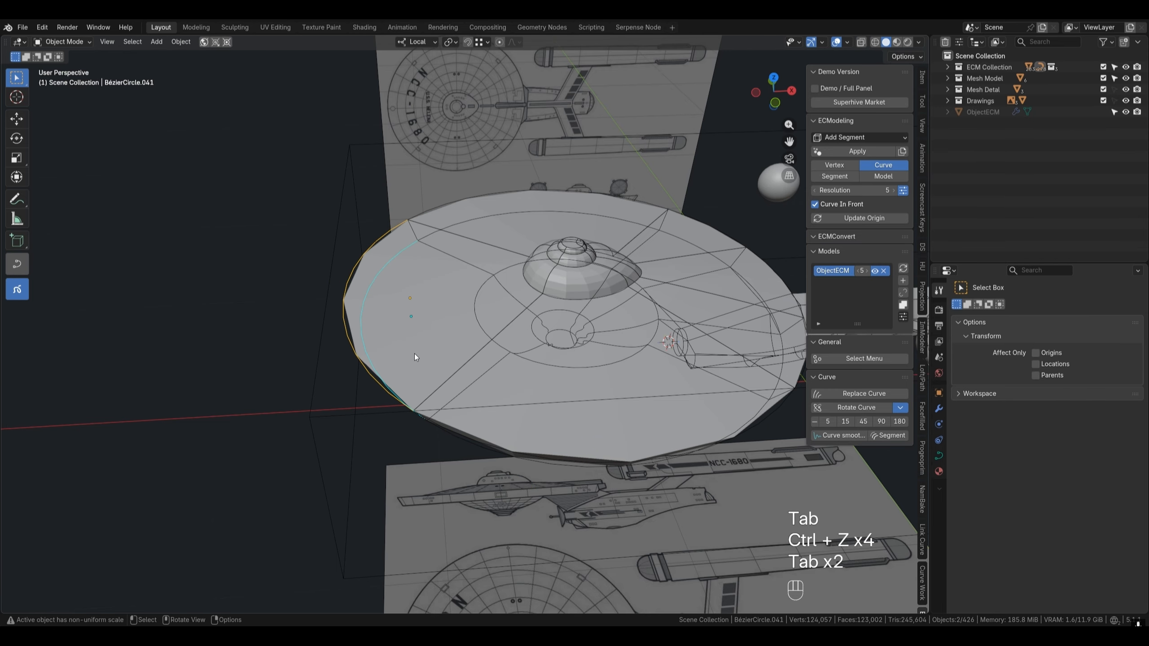
- Reselect the two front rim curves of the saucer and select their connected points with Select Point
click(415, 355)
click(452, 382)
mouse_move(453, 384)
middle_down()
mouse_move(453, 347)
mouse_move(433, 372)
mouse_move(441, 380)
middle_up()
shift+click(376, 370)
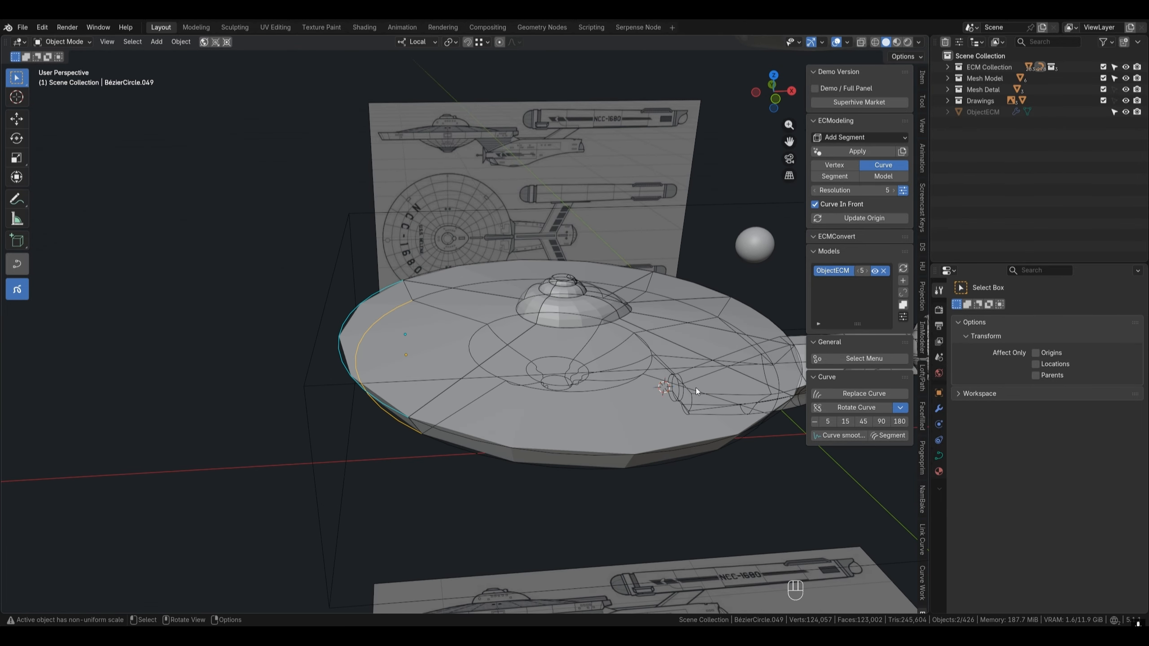
click(862, 359)
click(867, 331)
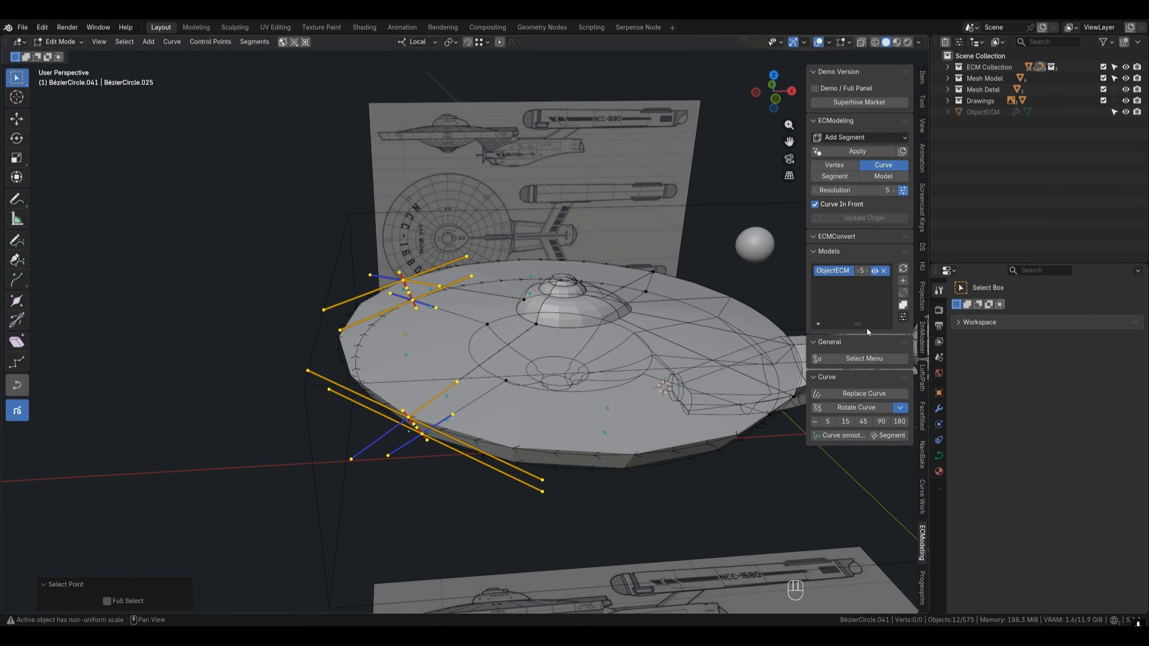
- Move the selected rim points along local Z twice and preview the deformed saucer in Model mode
key(g)
key(z)
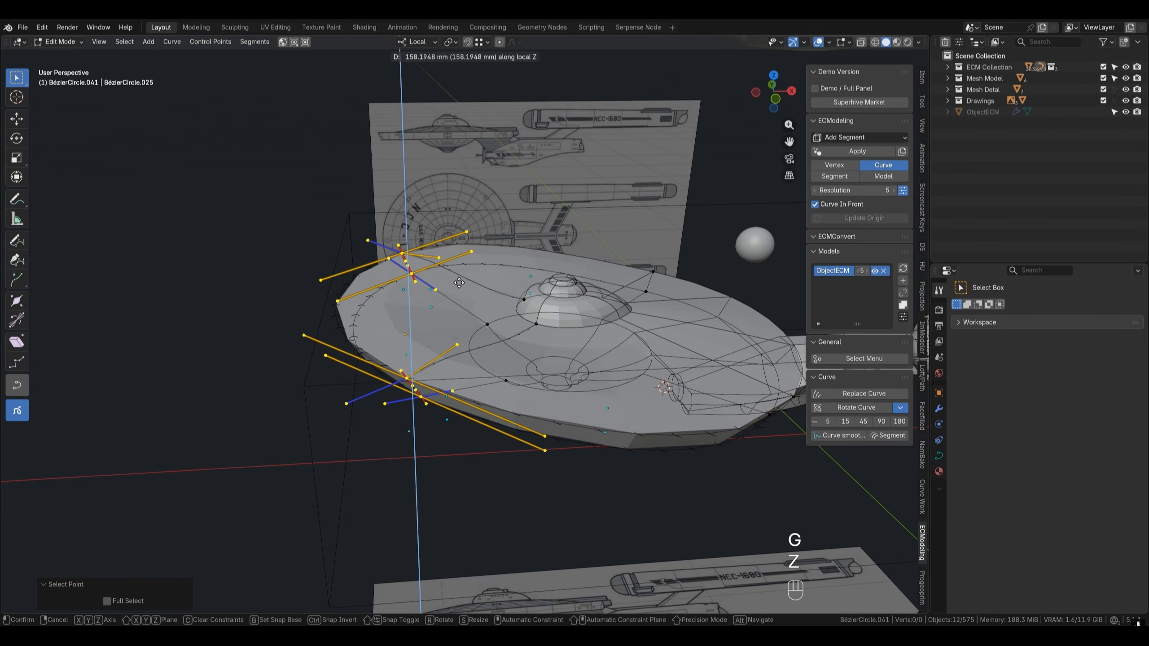
click(506, 431)
mouse_move(506, 430)
middle_down()
mouse_move(507, 391)
mouse_move(537, 369)
mouse_move(511, 415)
mouse_move(489, 427)
middle_up()
key(g)
key(z)
click(507, 388)
key(Tab)
key(4)
- Undo the rim point moves and leave Edit Mode
key(ctrl+z)
key(ctrl+z)
key(ctrl+z)
key(ctrl+z)
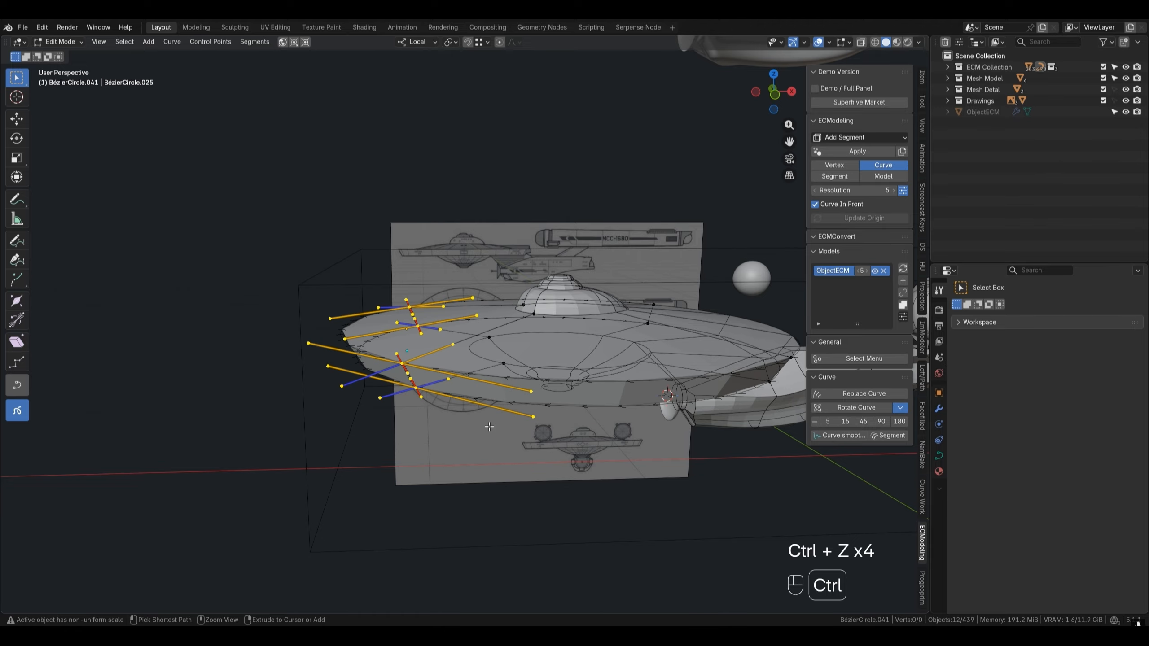
key(Tab)
- Collapse the angle presets of the Rotate Curve tool
middle_drag(472, 439, 475, 384)
click(475, 385)
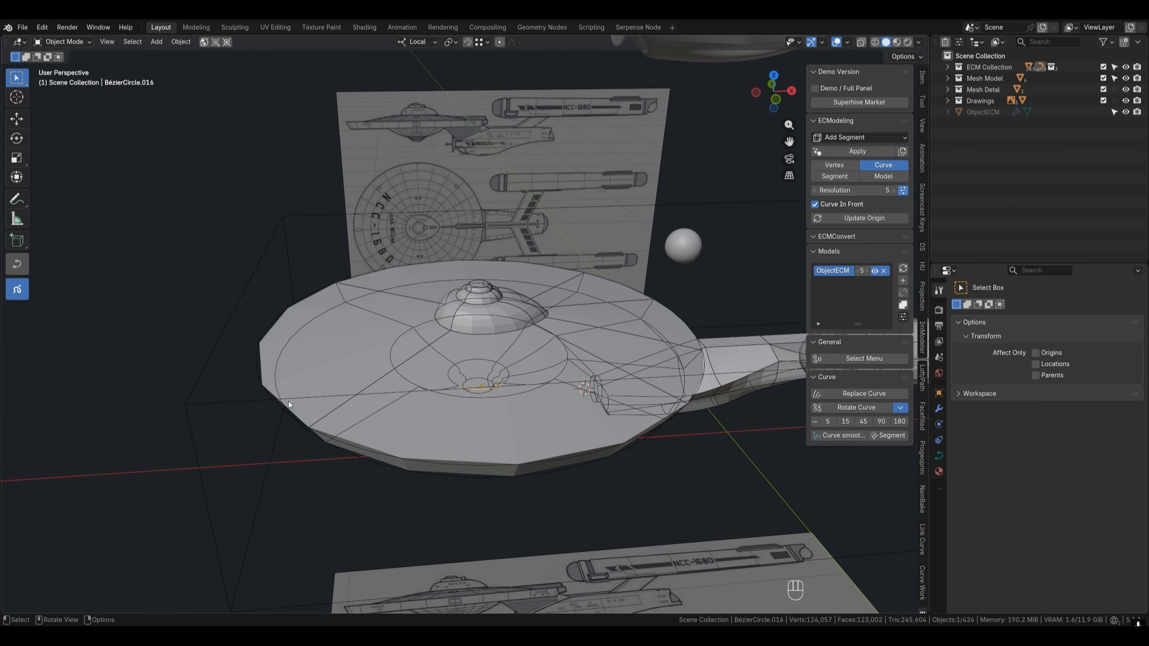
key(shift)
shift+middle_drag(373, 386, 224, 365)
middle_drag(305, 324, 317, 294)
shift+middle_drag(219, 415, 341, 432)
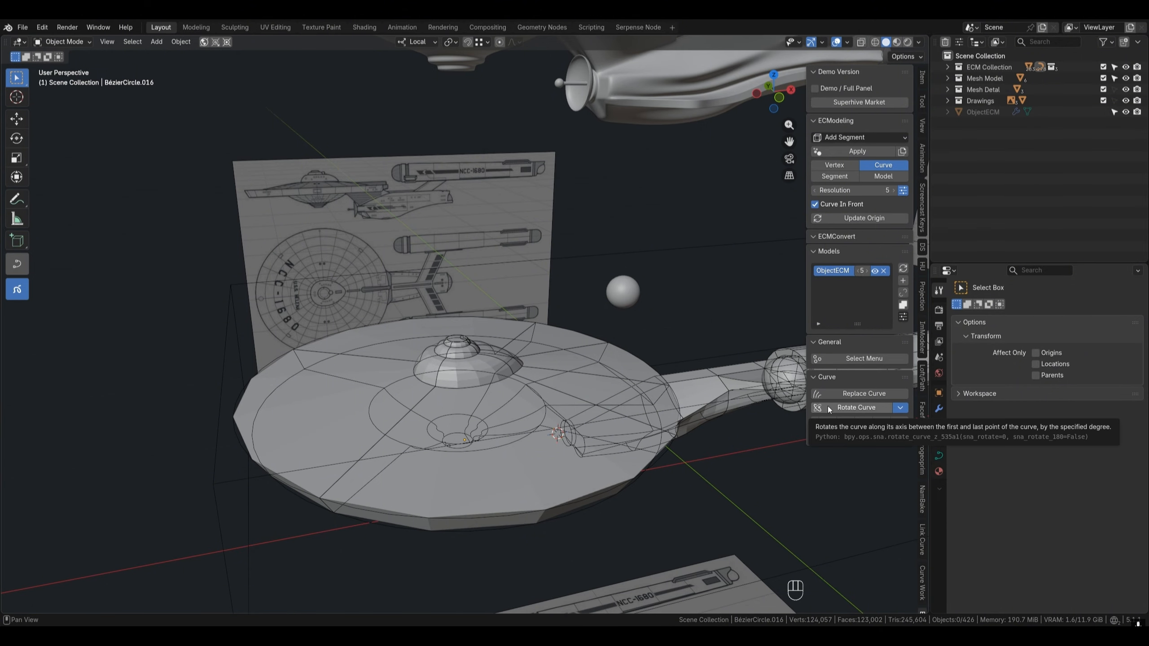
click(900, 408)
click(905, 410)
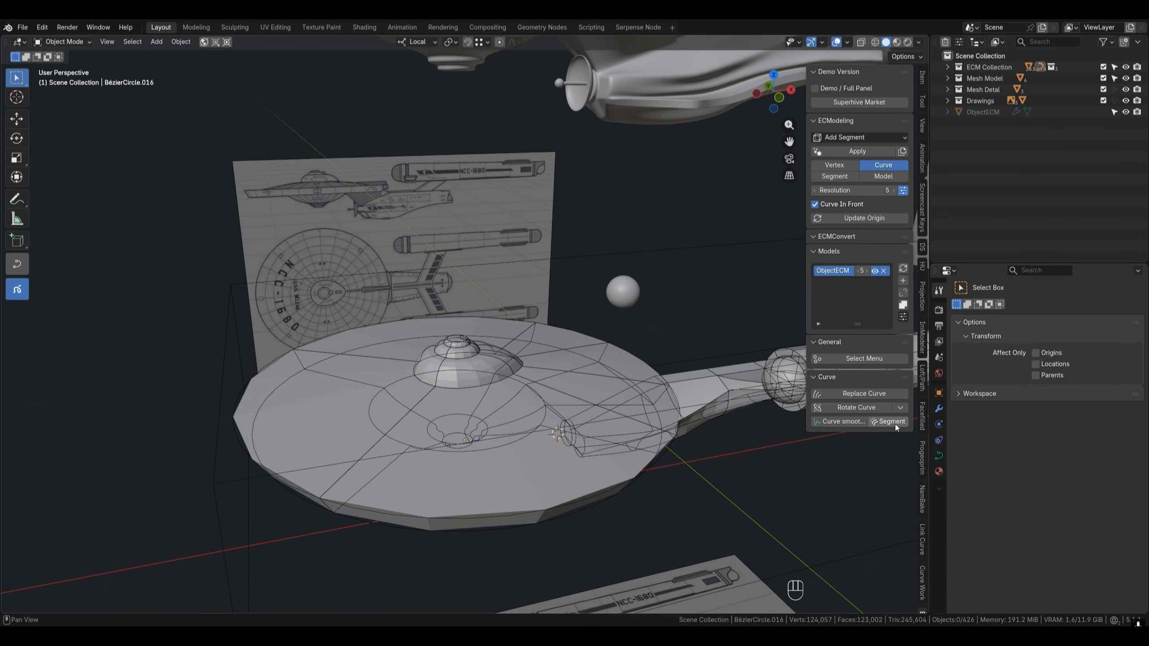
- Examine the ship's curves, compare the display in Segment mode, and return to Curve mode
shift+middle_drag(736, 428, 563, 396)
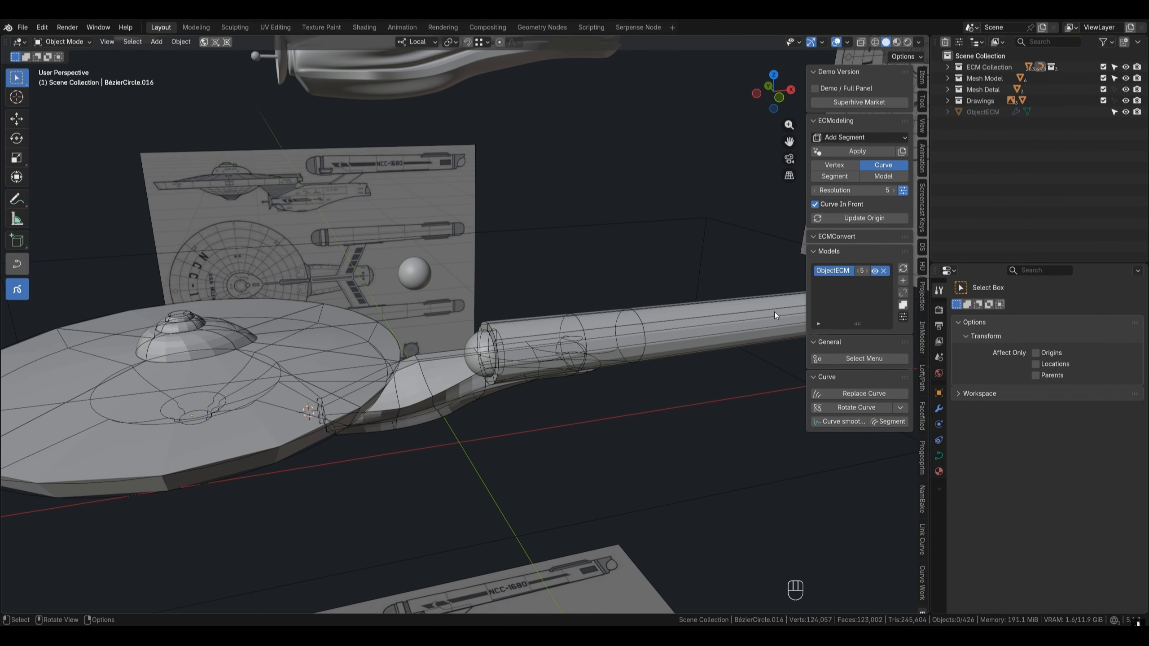
scroll(727, 316, down, 3)
scroll(502, 389, up, 3)
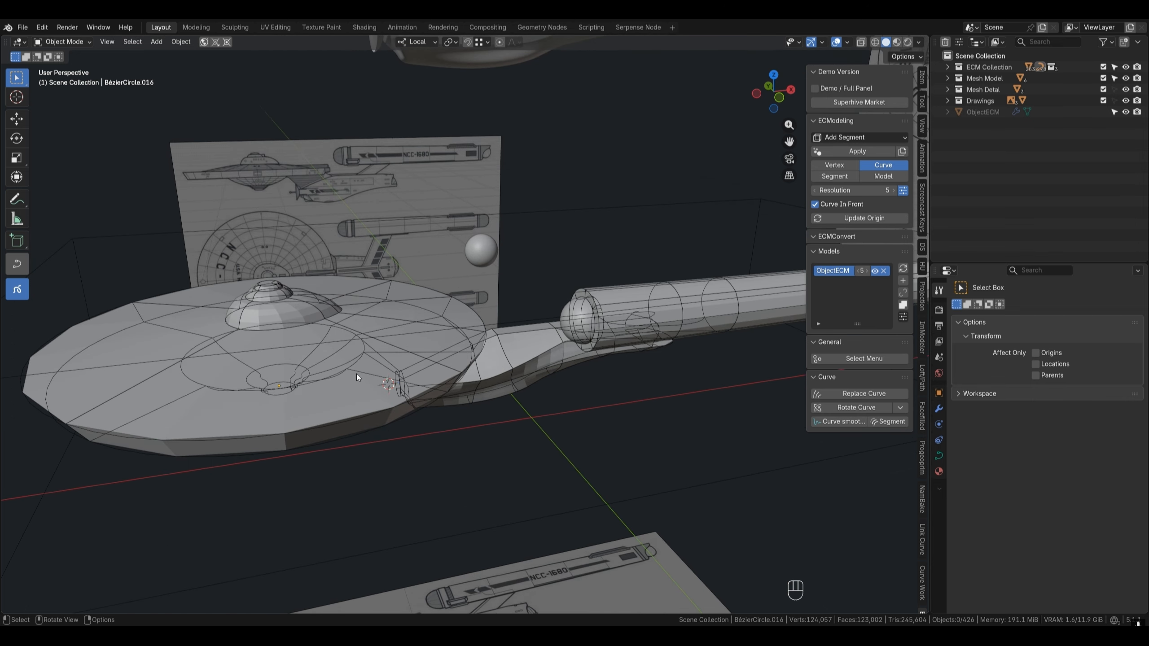
middle_drag(623, 328, 507, 353)
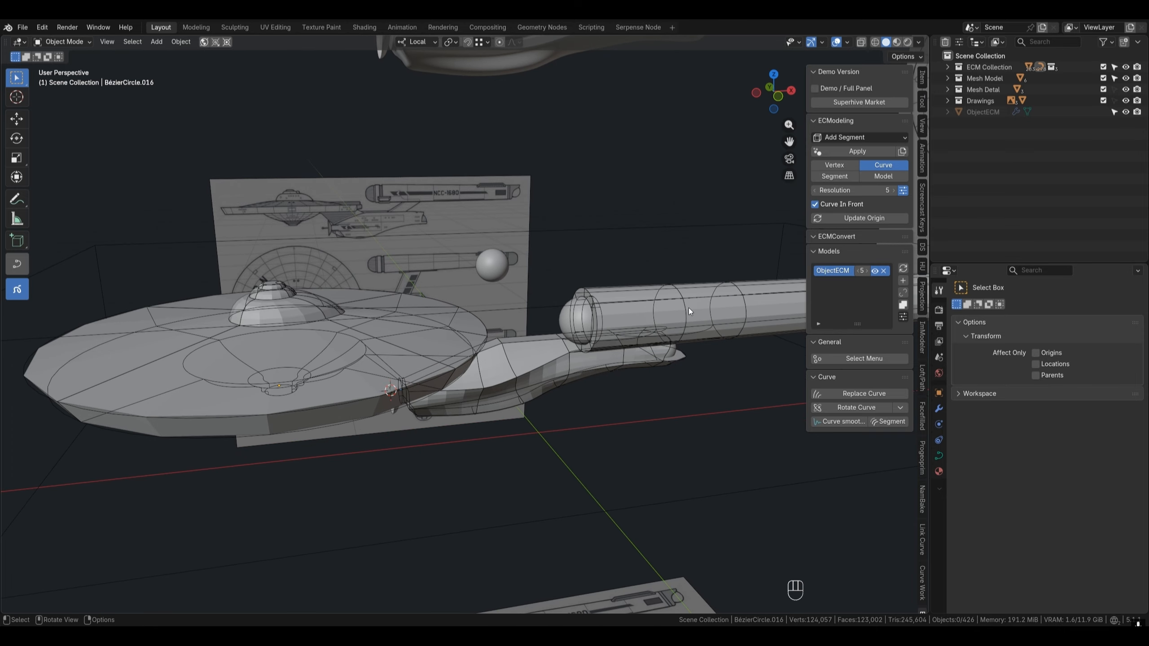
click(835, 176)
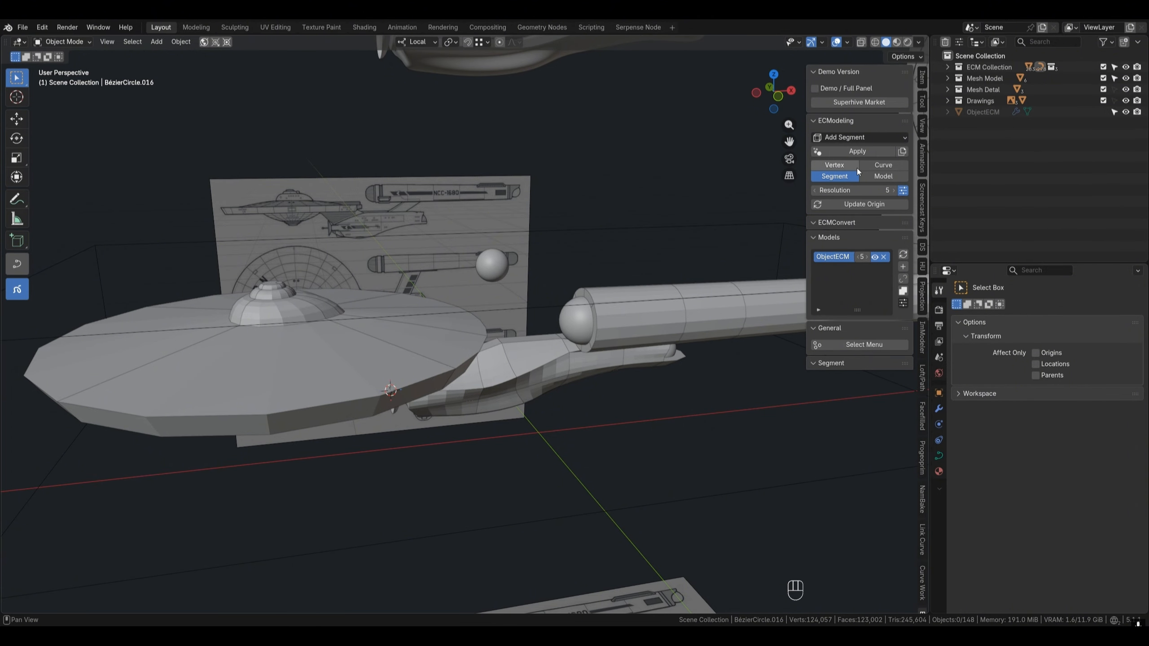
click(873, 169)
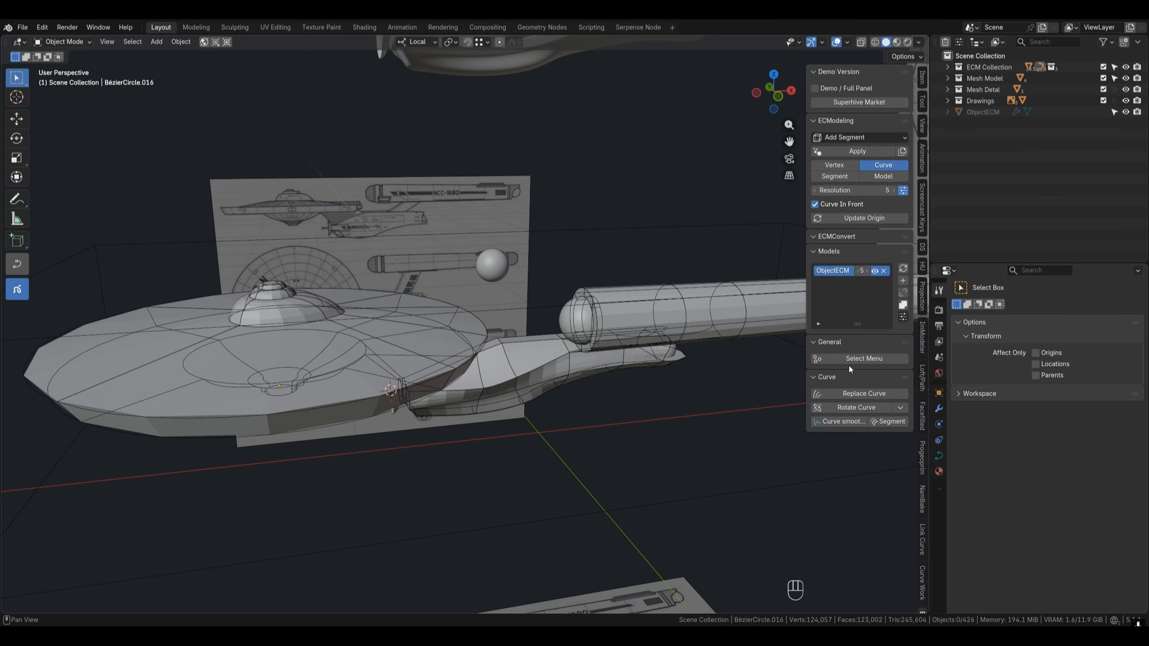
- Toggle the Demo / Full Panel option to compare the Curve tools, leaving the full tool set shown
click(815, 89)
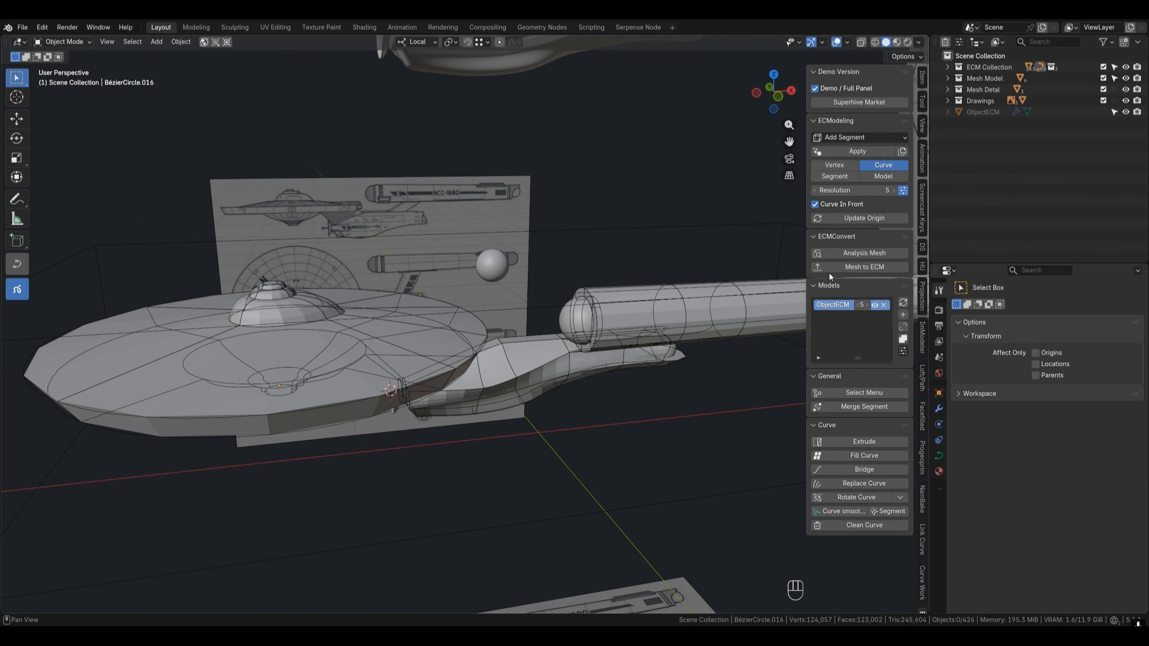
click(815, 88)
click(815, 88)
- Switch to Segment mode, collapse the Loop Cut options, and compare the demo and full segment tool sets
click(845, 176)
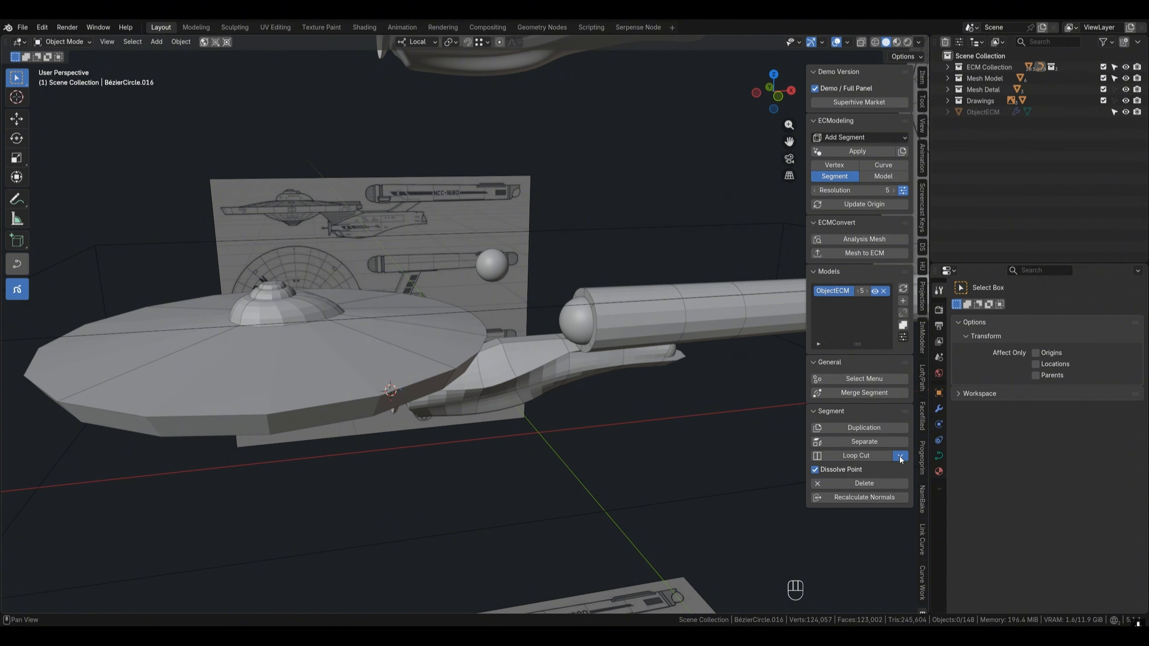
click(900, 456)
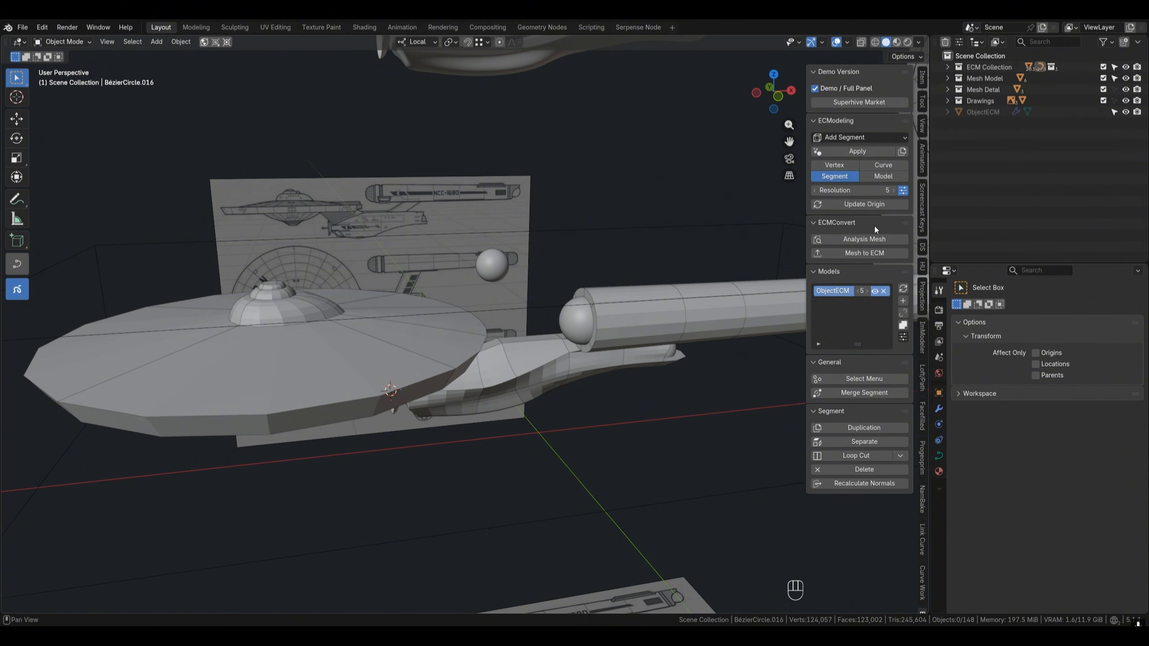
click(815, 88)
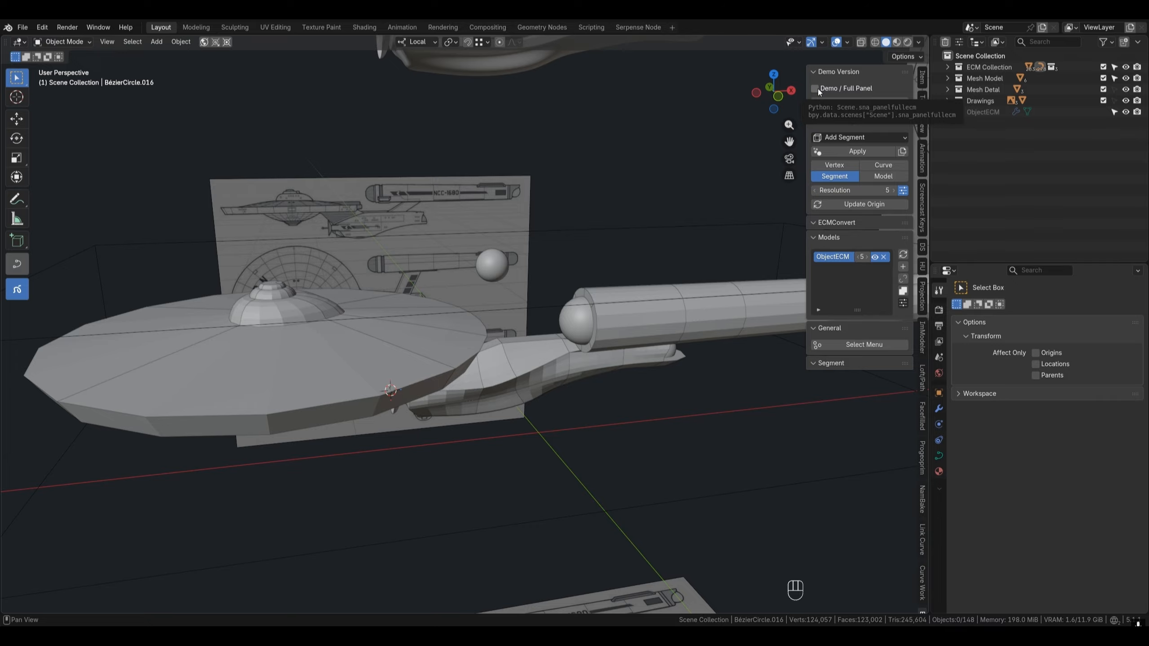
click(815, 88)
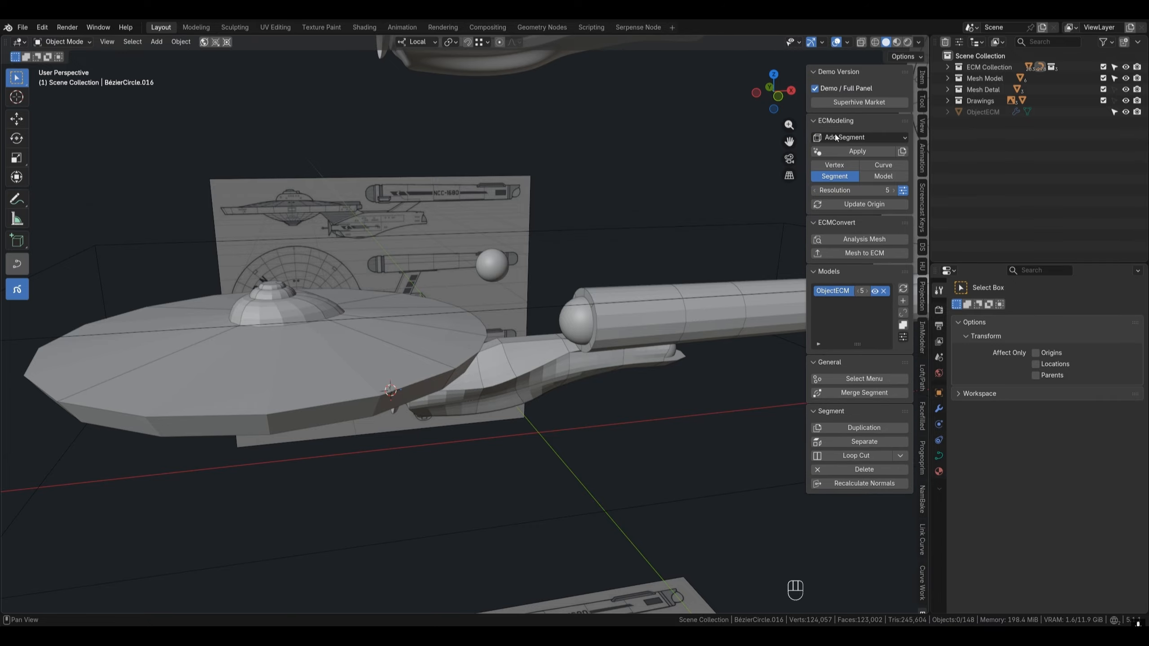
- Switch to Model mode and turn off the Demo / Full Panel option
click(883, 176)
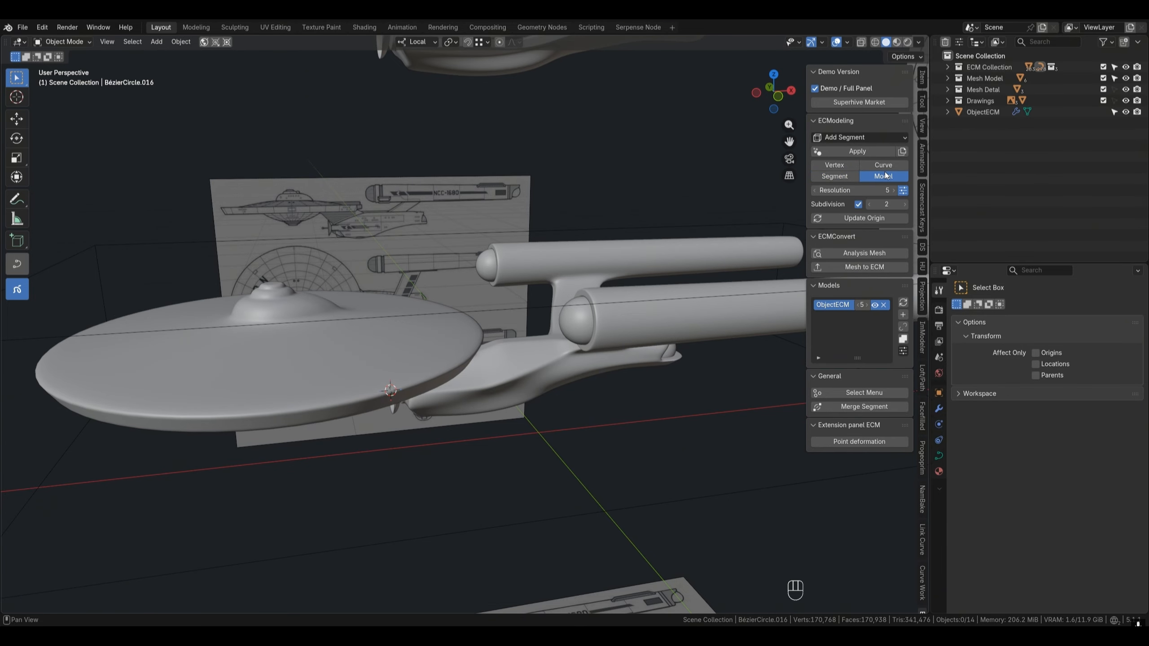
click(815, 89)
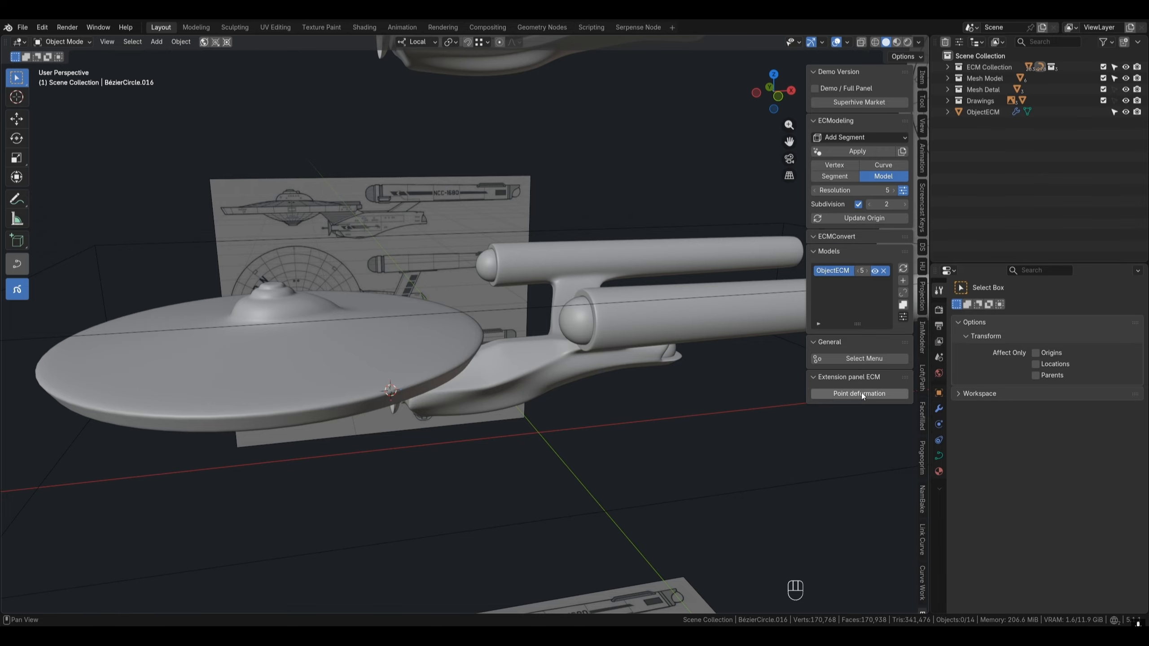
- Select the ship model and enable Point deformation on it
click(501, 391)
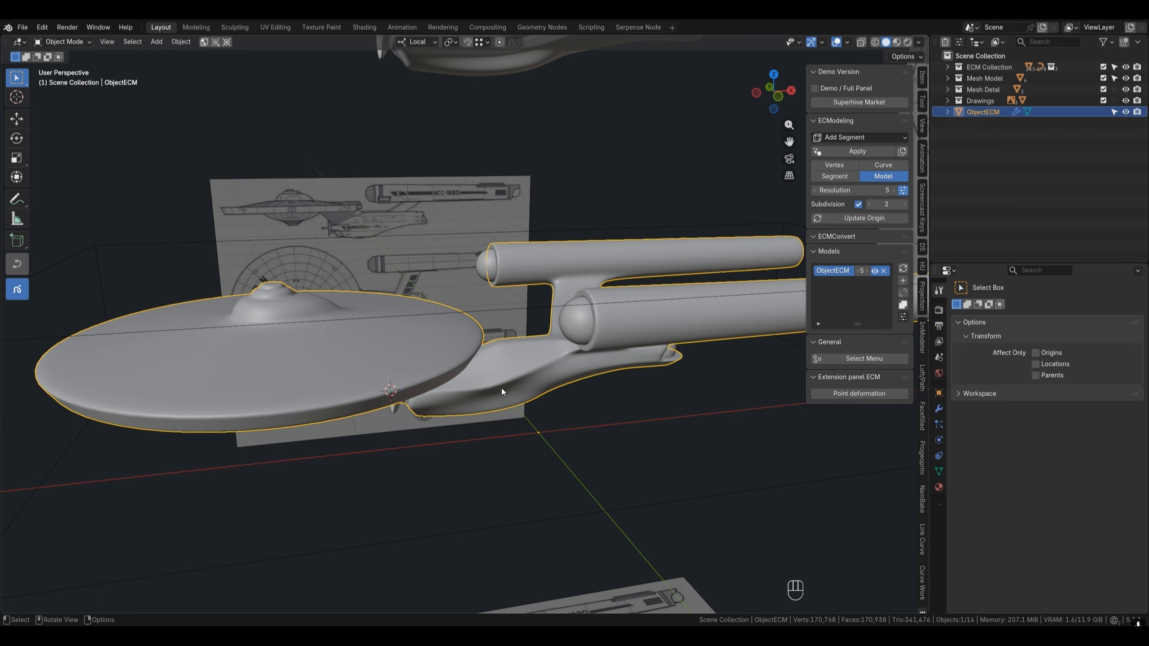
click(833, 395)
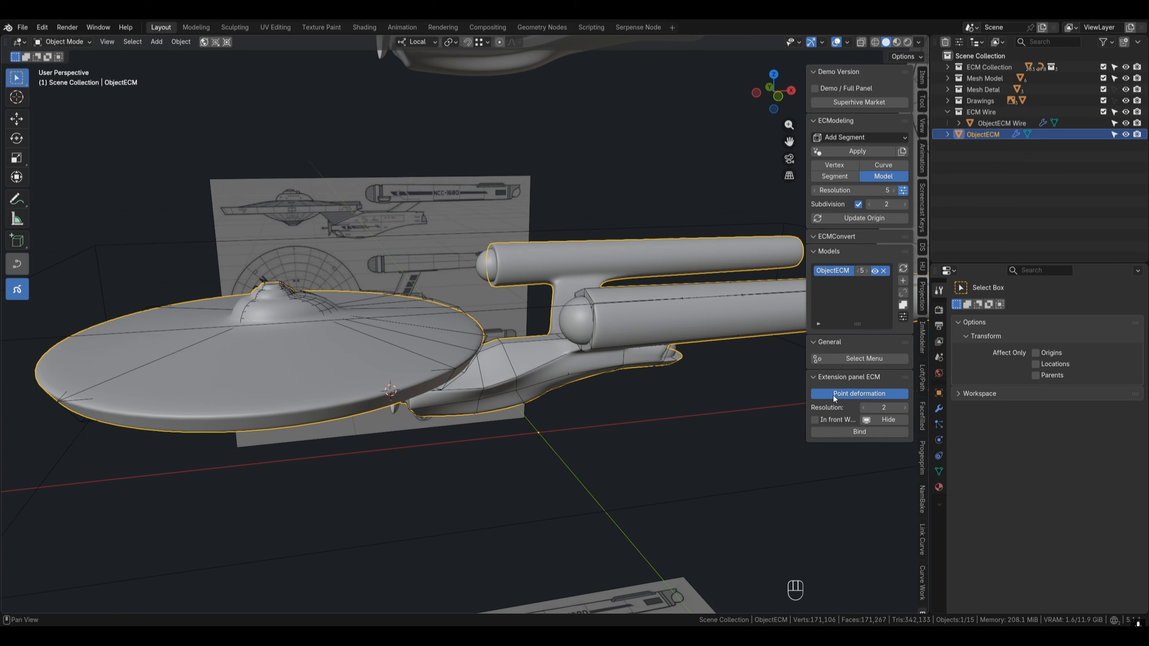
- Bind the ship's point deformation cage and try raising a point on the saucer's rear edge along local Z
click(860, 432)
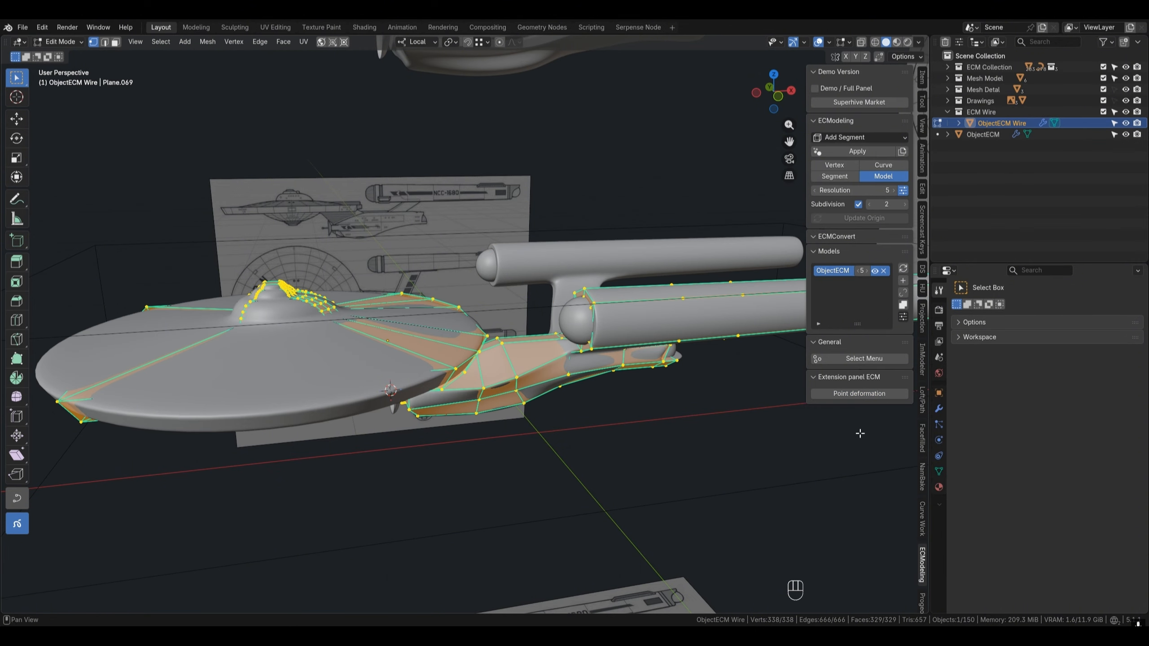
click(487, 337)
key(g)
key(z)
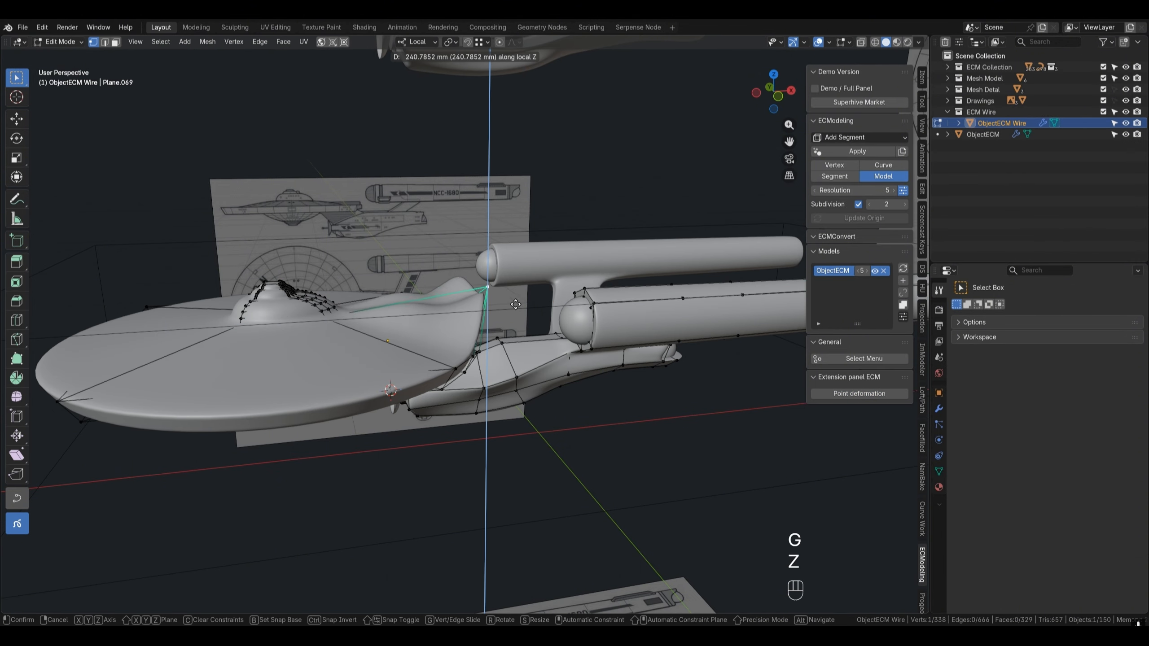
right_click(517, 344)
- Try raising the cage point on the saucer's front edge along local Z
shift+middle_drag(91, 402, 385, 441)
key(g)
key(z)
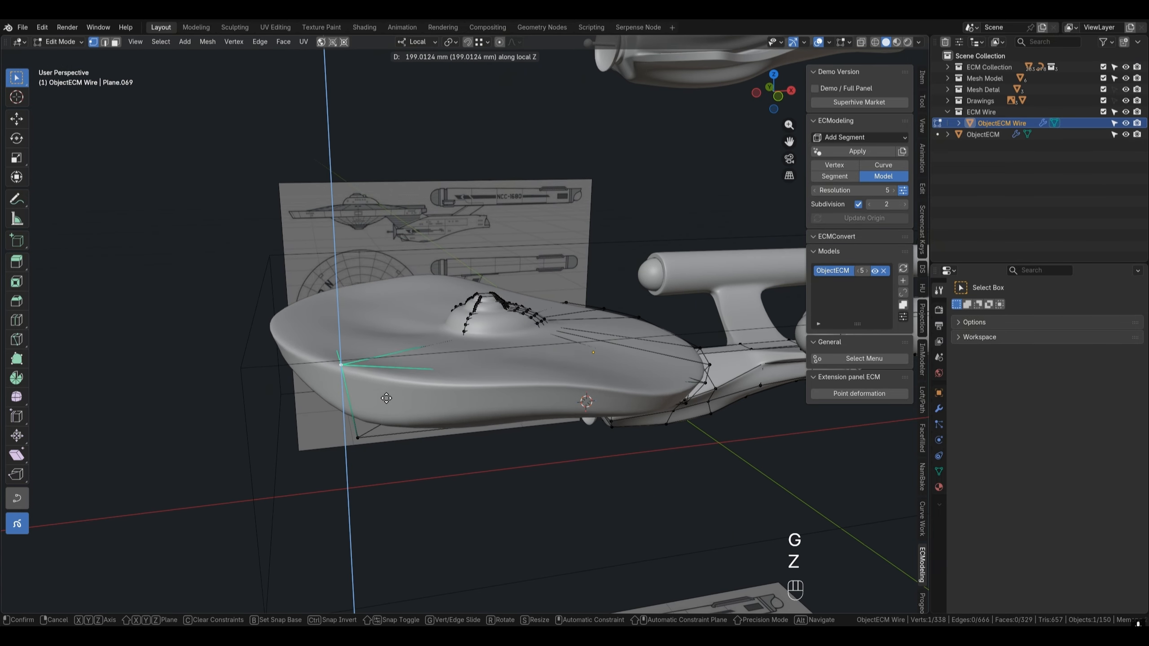
right_click(401, 394)
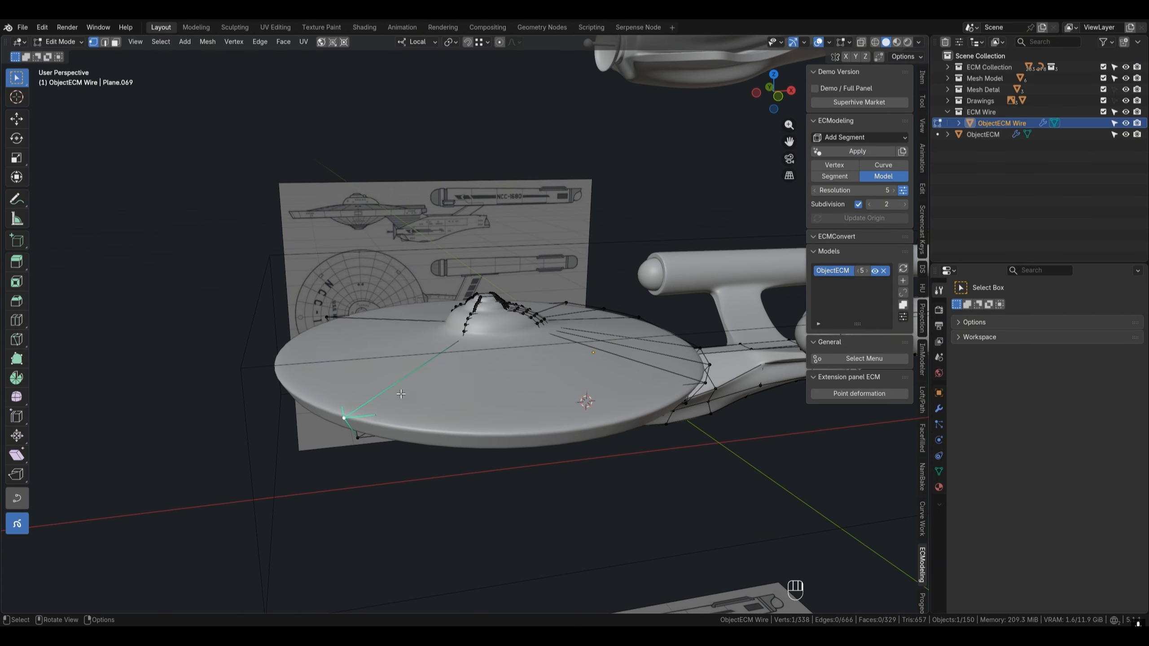
- Try lowering a cage point on top of the near nacelle along local Z
shift+middle_drag(627, 441, 447, 431)
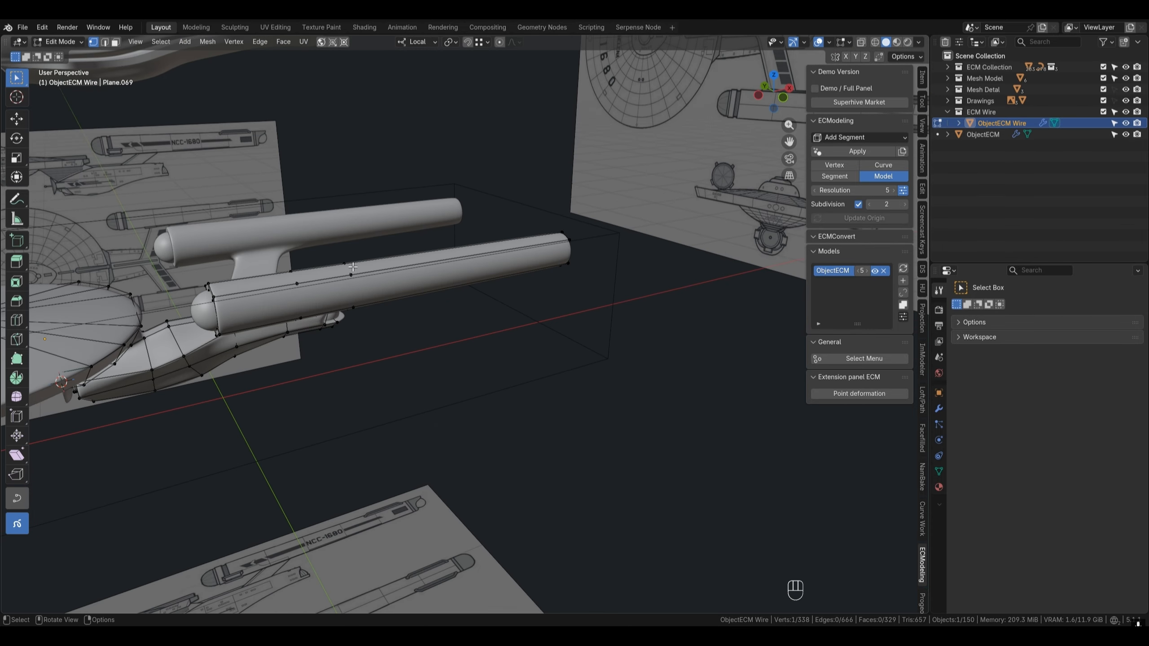
ctrl+click(351, 275)
key(g)
key(z)
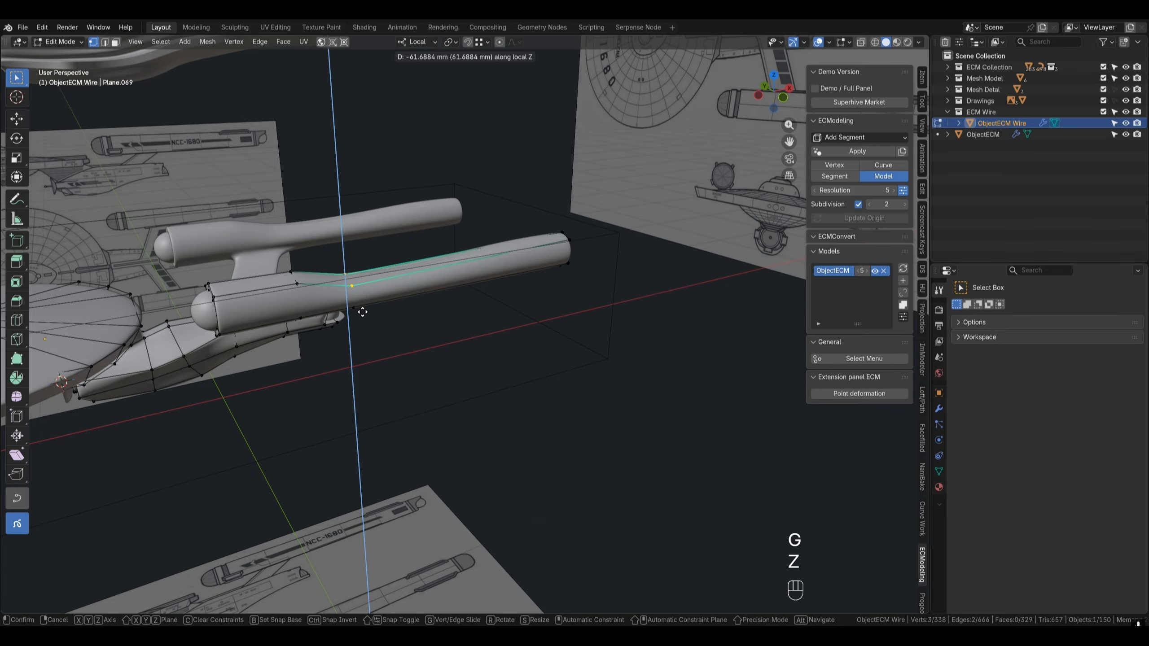
right_click(363, 298)
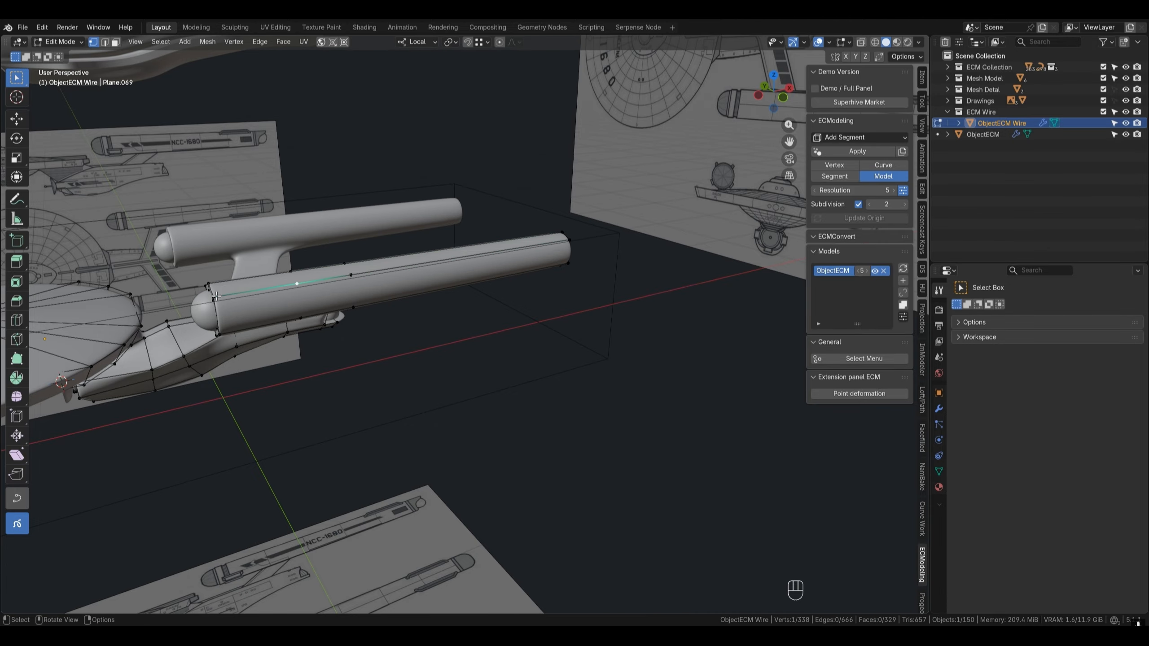
- Try raising the cage points at the nacelle's rear end along local Z, undo the move and leave Edit Mode
middle_drag(216, 297, 248, 225)
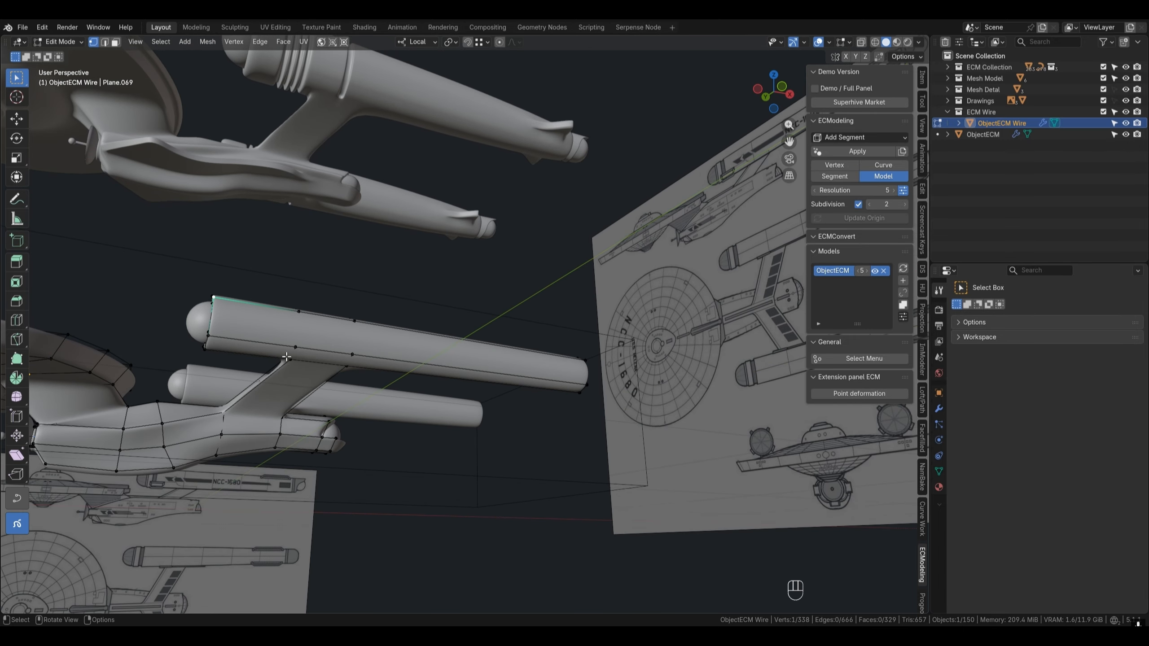
middle_drag(293, 390, 235, 416)
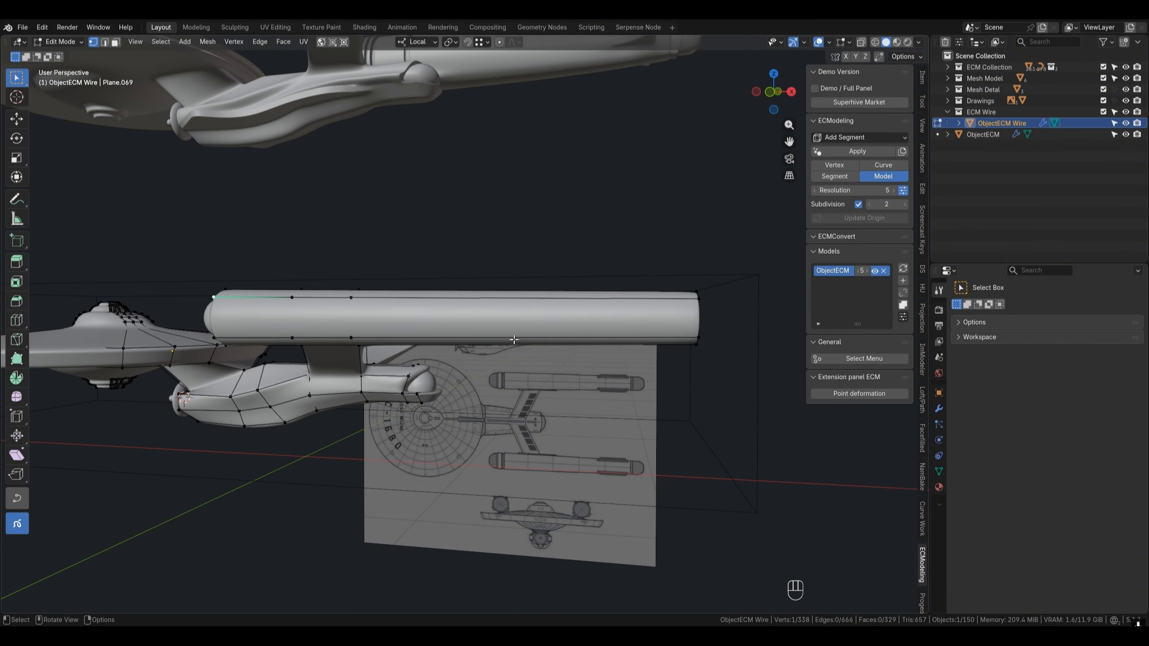
drag(660, 241, 770, 432)
mouse_move(688, 393)
middle_down()
mouse_move(587, 390)
mouse_move(688, 407)
middle_up()
key(g)
key(z)
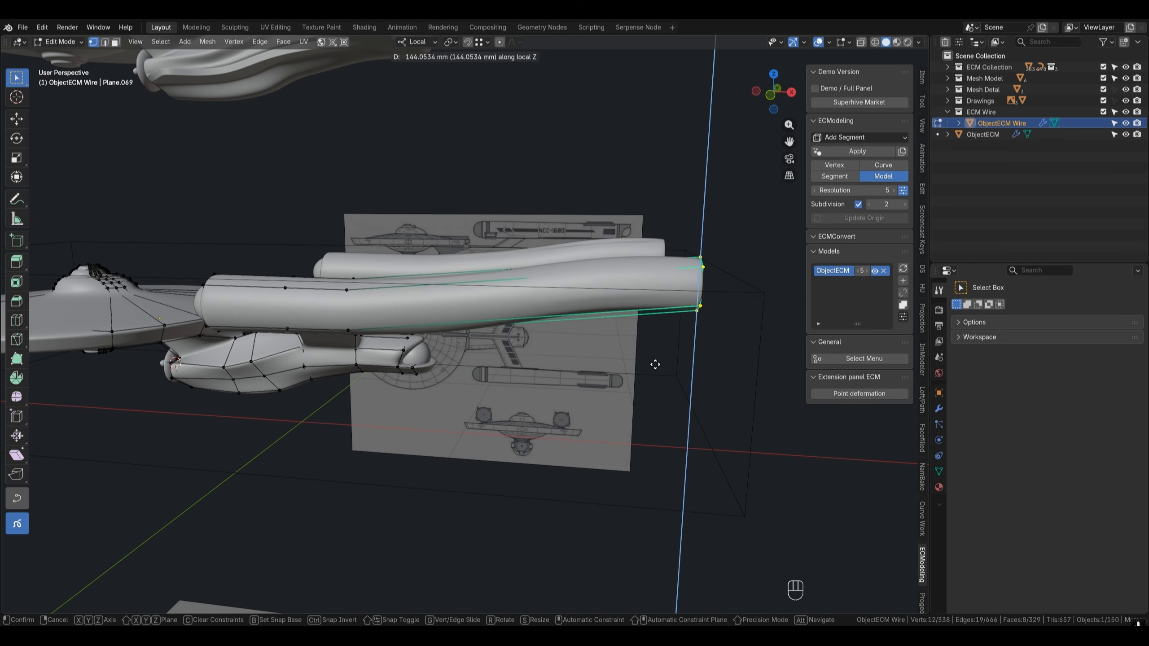
click(648, 333)
mouse_move(636, 390)
middle_down()
mouse_move(615, 329)
mouse_move(646, 413)
mouse_move(605, 403)
mouse_move(600, 413)
mouse_move(629, 419)
mouse_move(620, 394)
mouse_move(622, 407)
middle_up()
key(ctrl+z)
key(Tab)
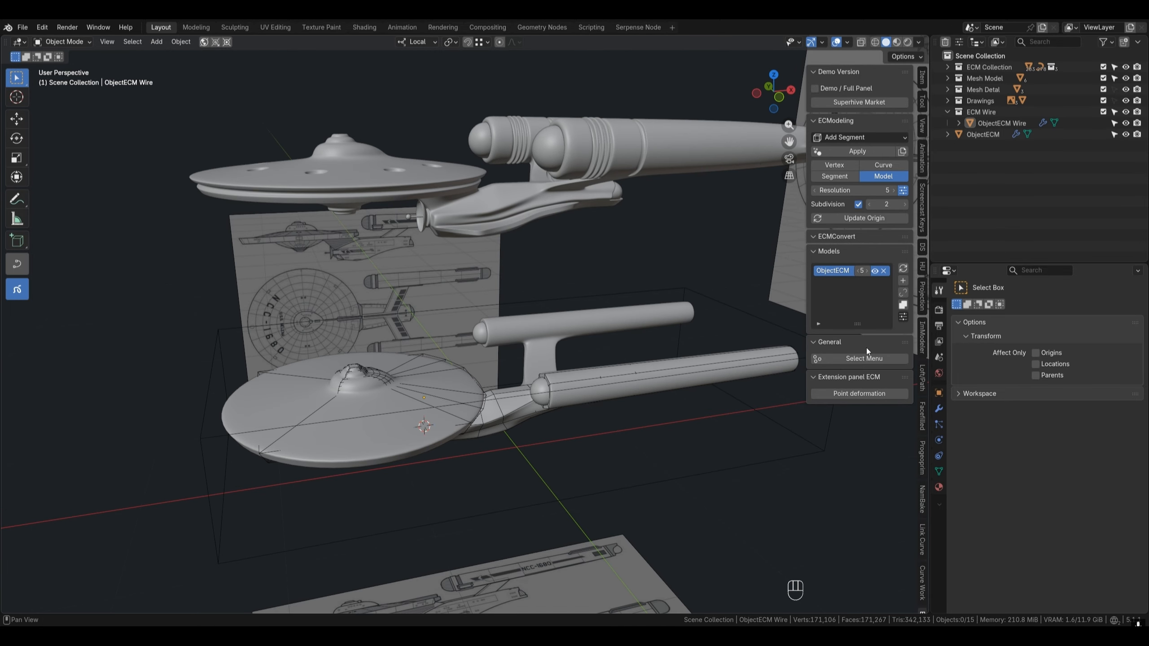
- Select the lower ship model, turn off Point deformation on it, and deselect it
shift+middle_drag(693, 397, 669, 367)
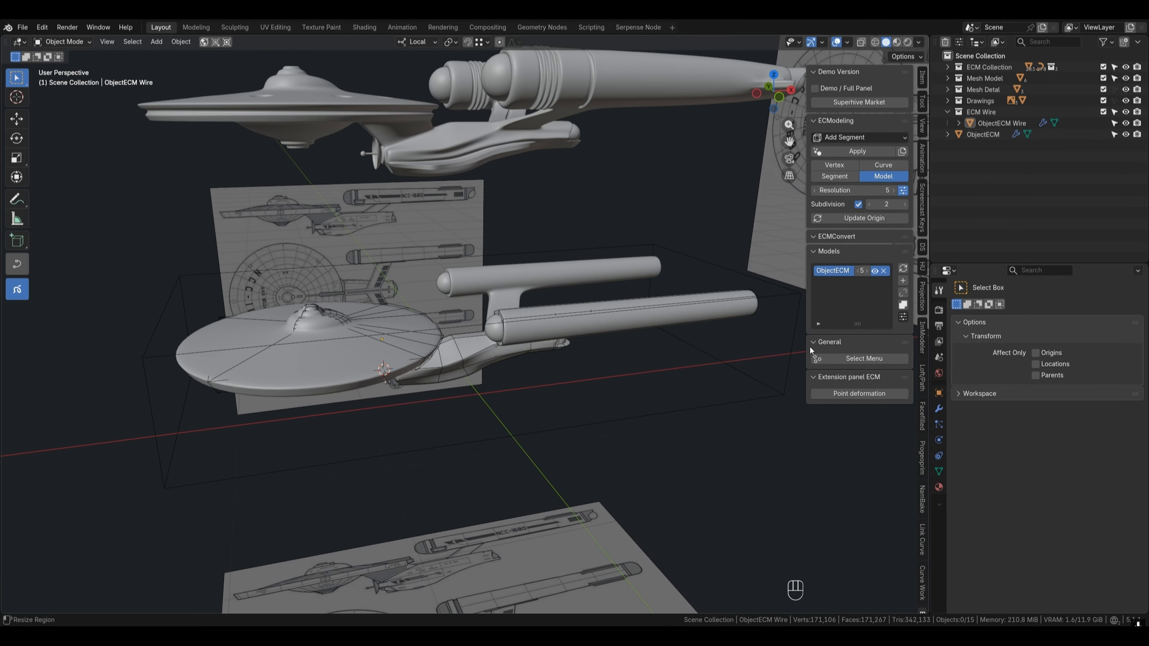
click(395, 351)
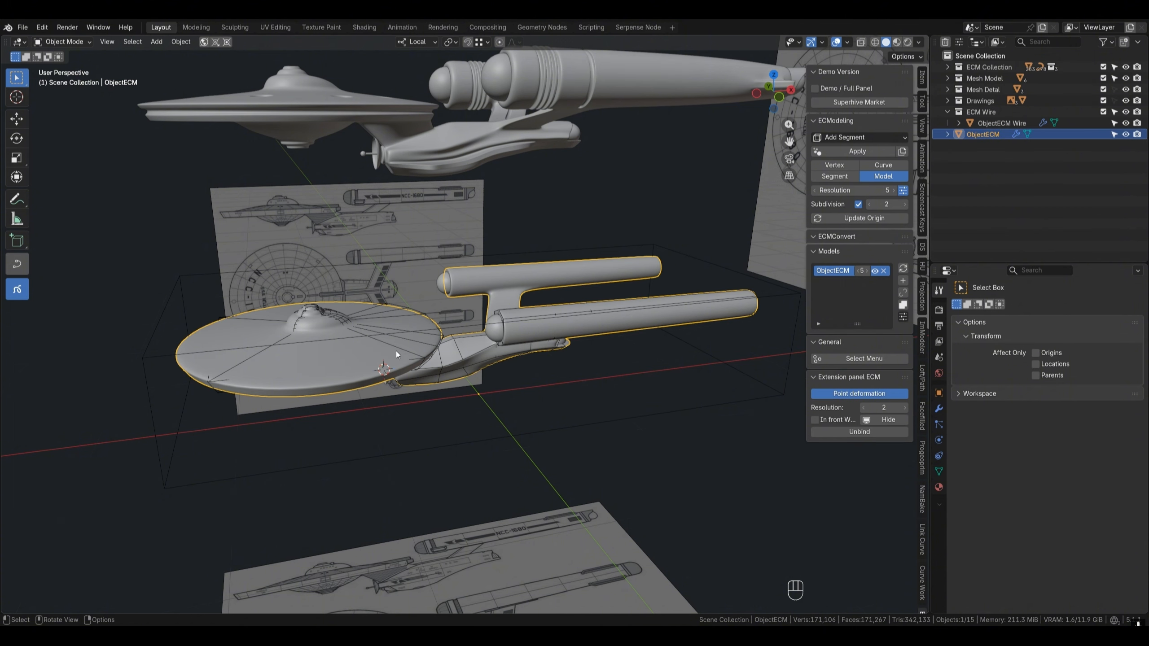
click(852, 393)
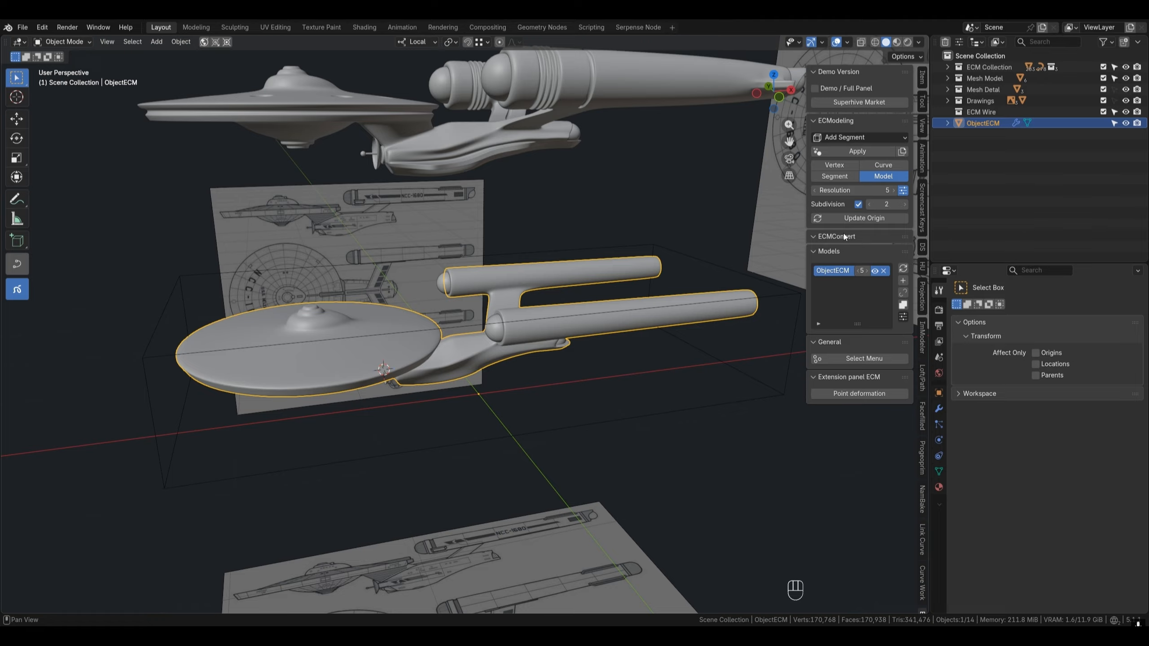
click(884, 225)
click(675, 353)
shift+middle_drag(663, 374, 569, 382)
- Add a Cube segment primitive as a new ECM object
click(875, 135)
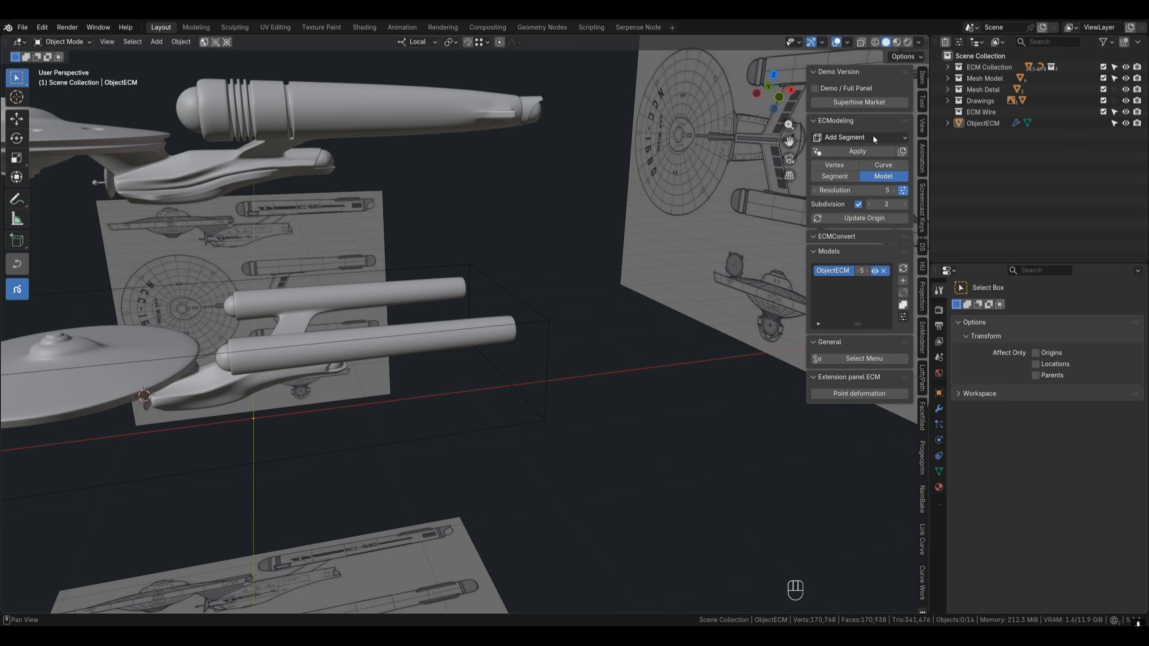
click(874, 138)
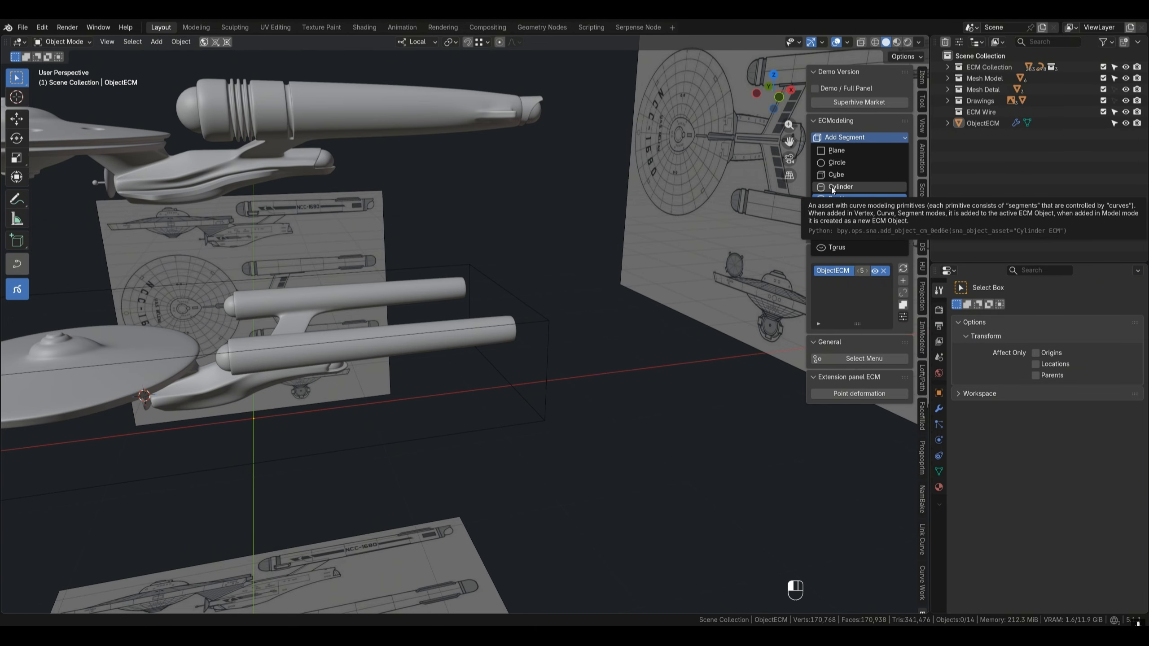
click(841, 175)
scroll(382, 340, down, 2)
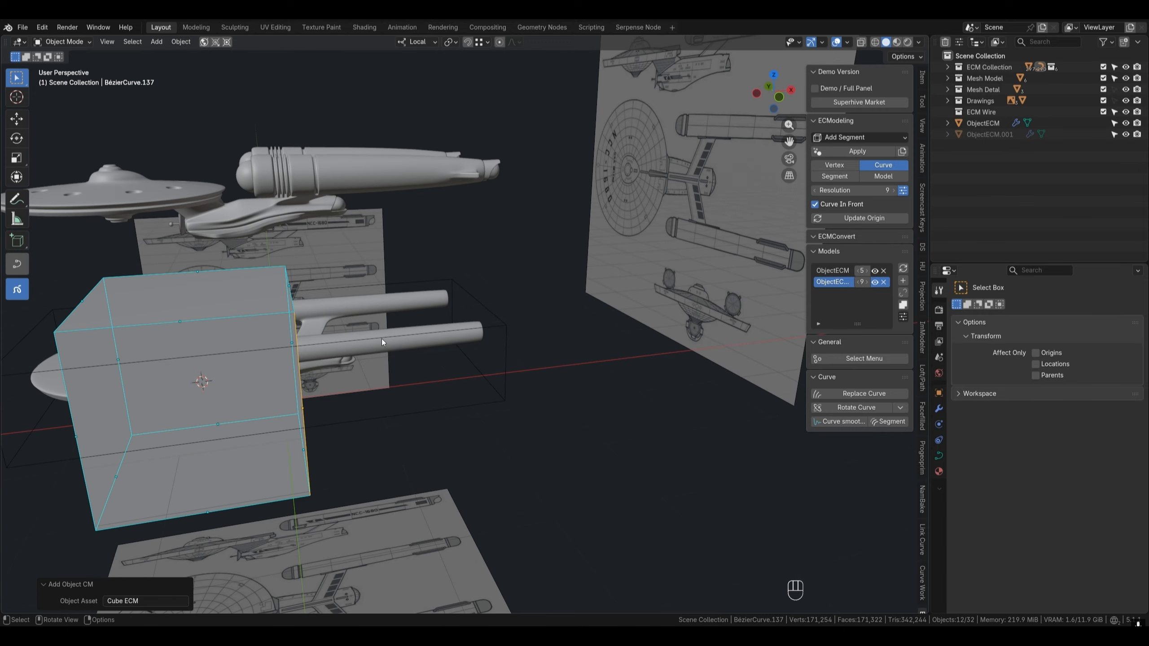
shift+middle_drag(382, 340, 542, 360)
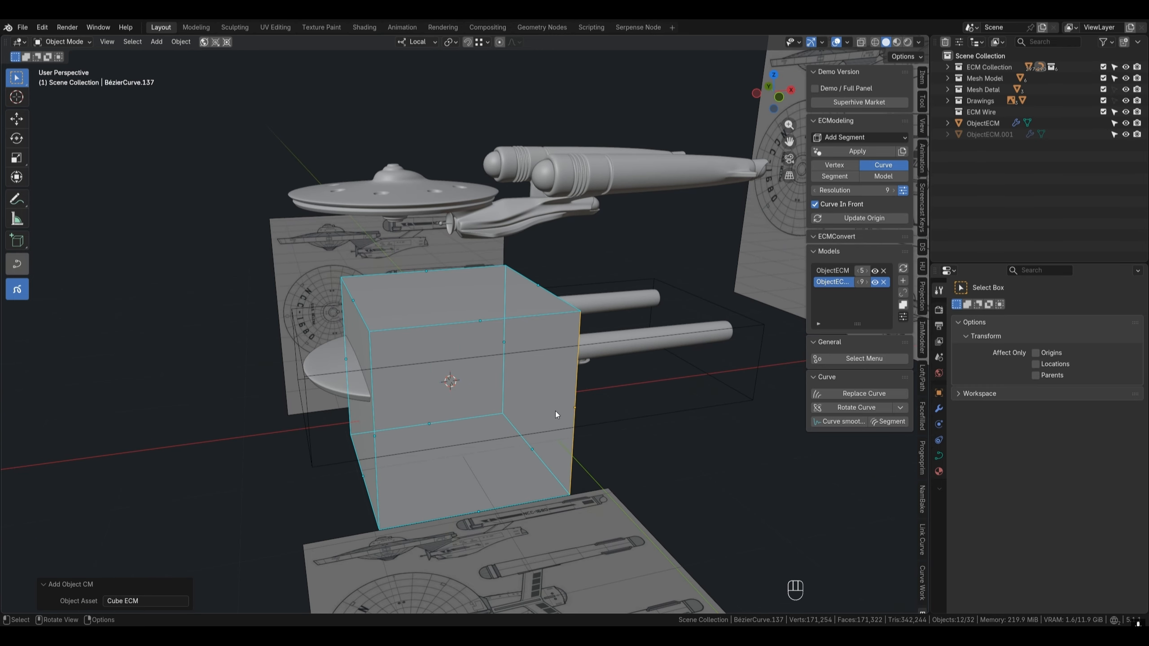
- Move the cube about 5638 mm along local X, clear of the ship, and shift it back about 529 mm
key(g)
key(x)
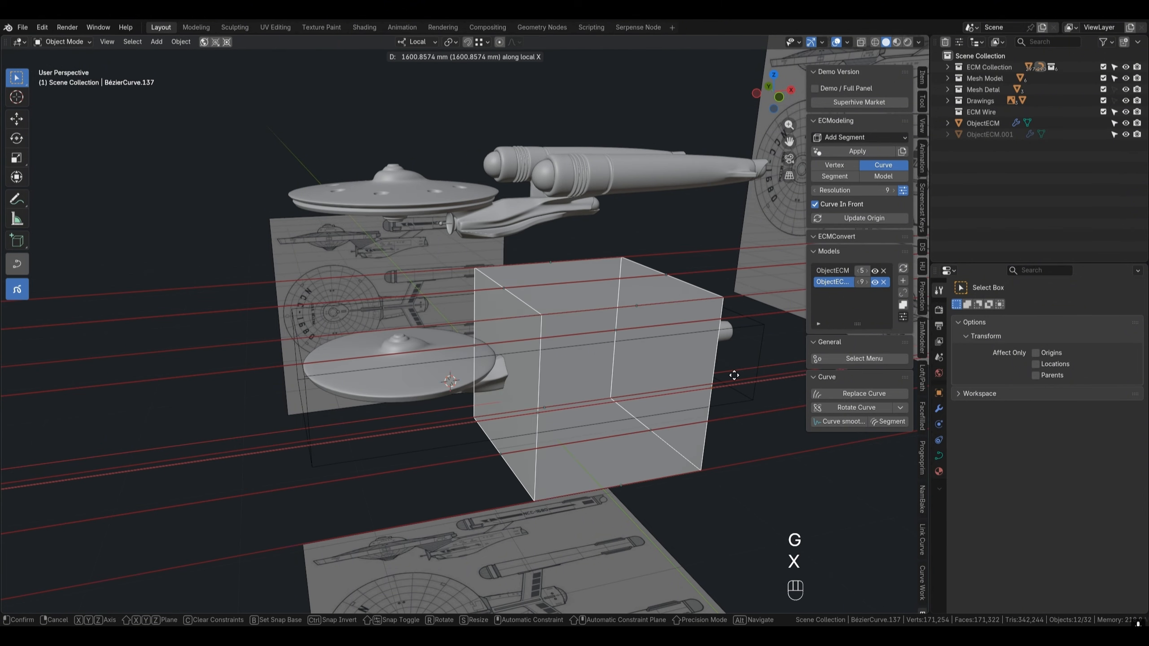
click(969, 370)
shift+middle_drag(768, 482, 469, 507)
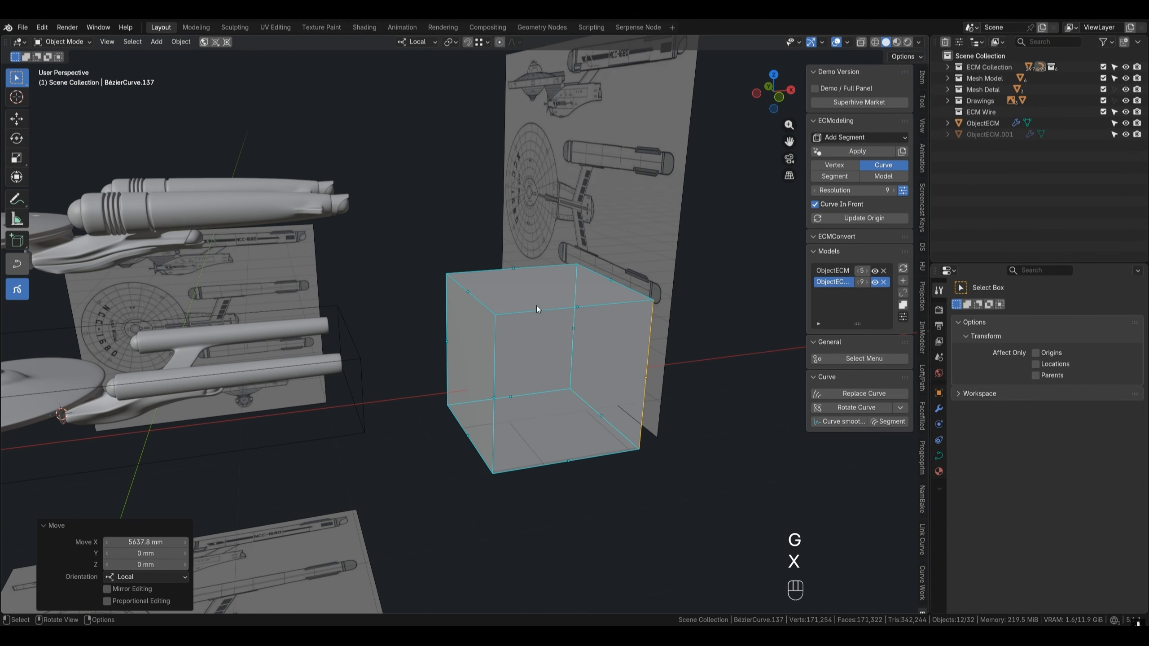
key(g)
key(z)
key(x)
click(498, 363)
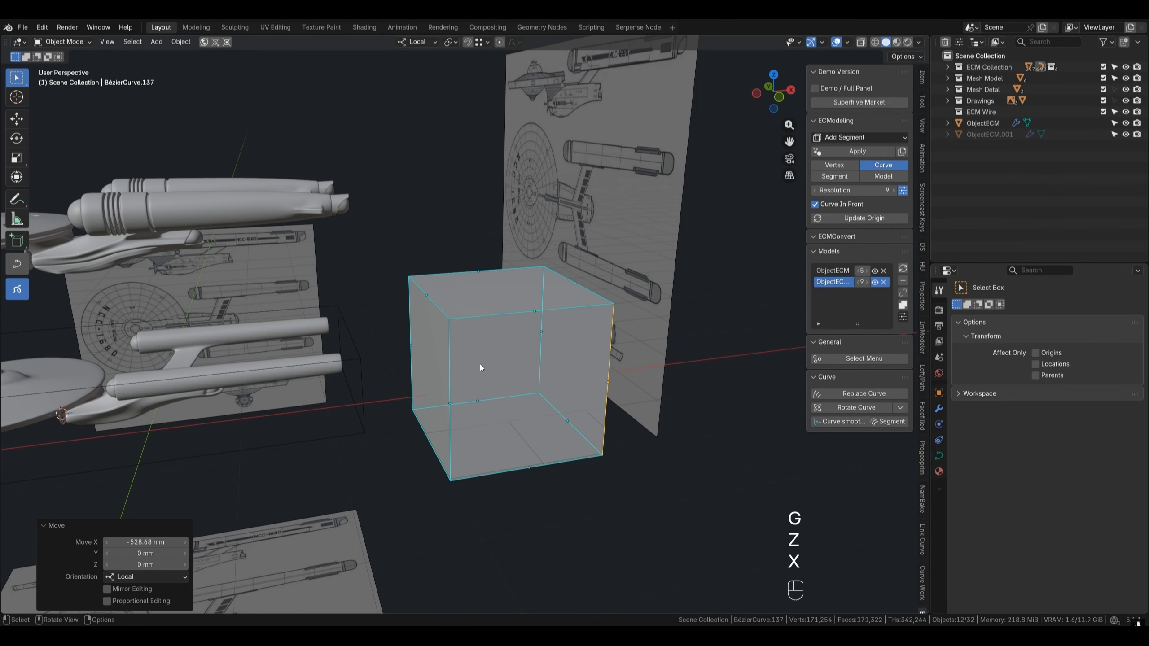
- Select the points of the cube's two opposite top curves and try lowering them along local Z
scroll(445, 303, up, 2)
click(444, 302)
shift+click(601, 269)
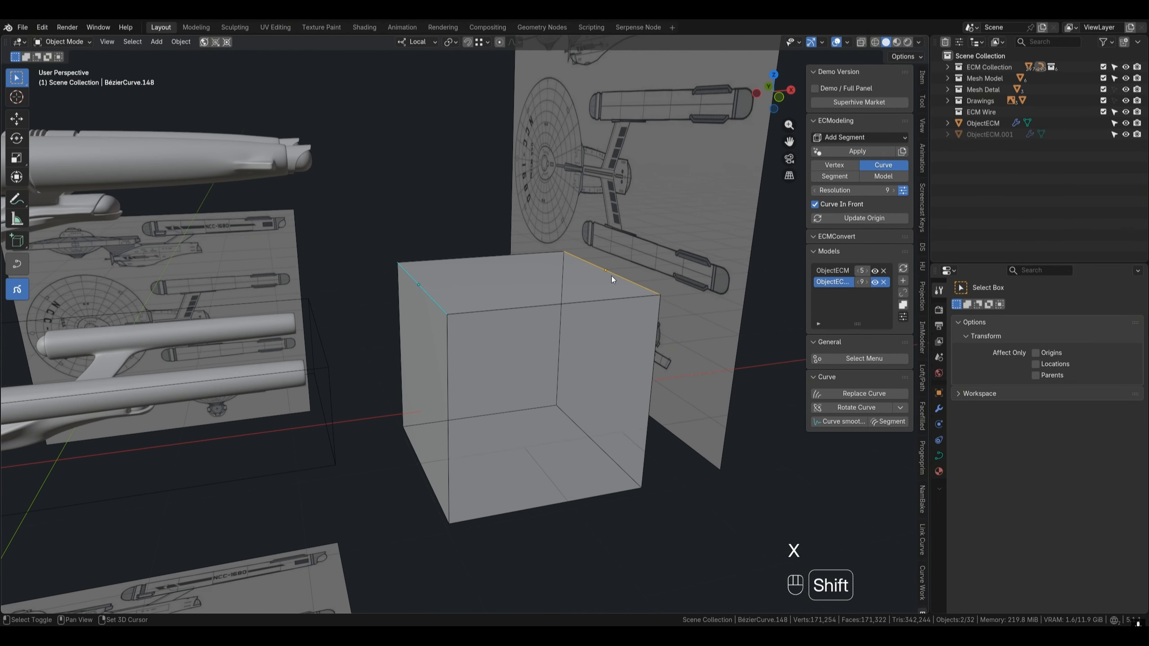
key(shift+g)
click(643, 260)
key(g)
key(z)
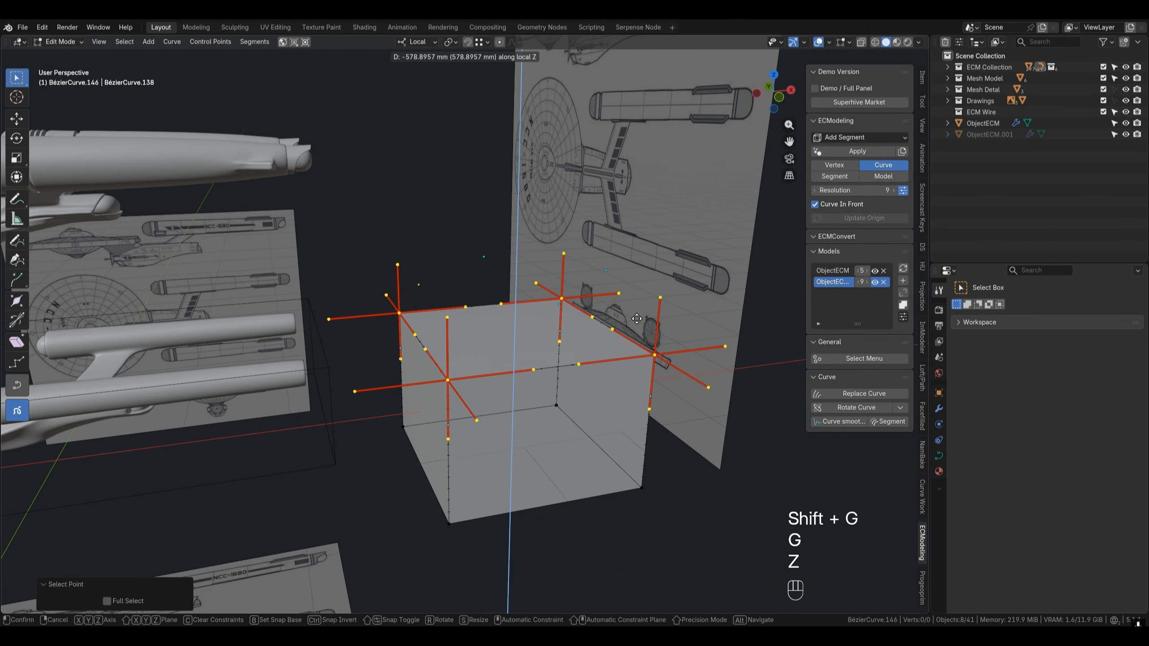
- Scale the cube's top points inward along local X, leave Edit Mode and switch to Model mode
key(s)
key(x)
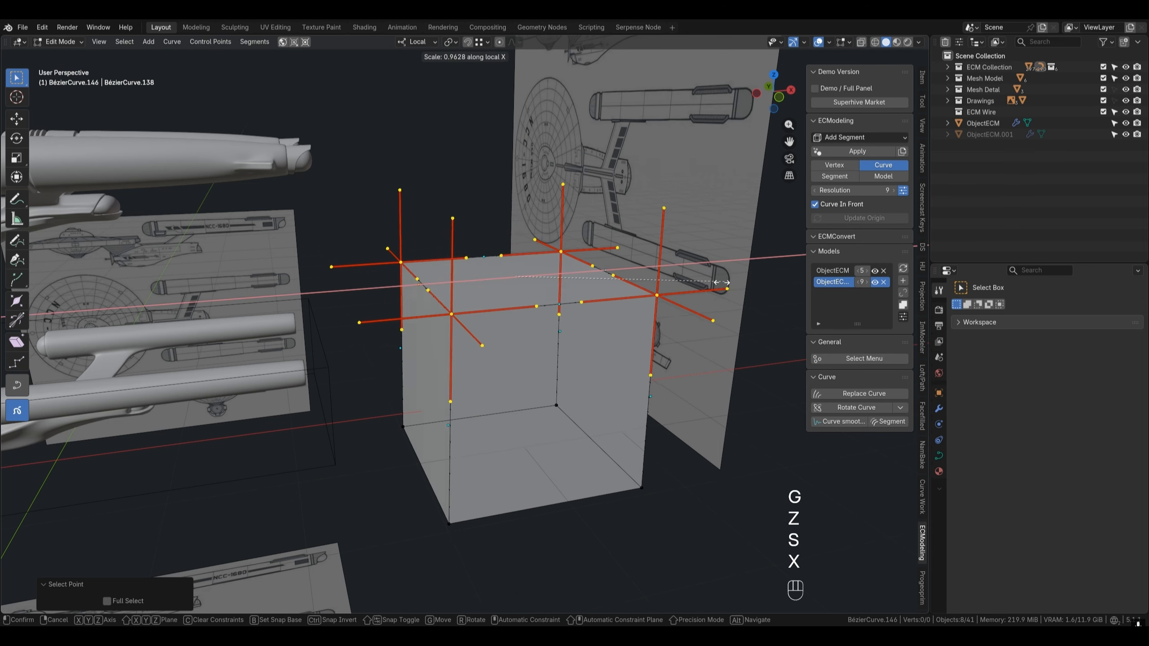
click(619, 298)
key(Tab)
key(4)
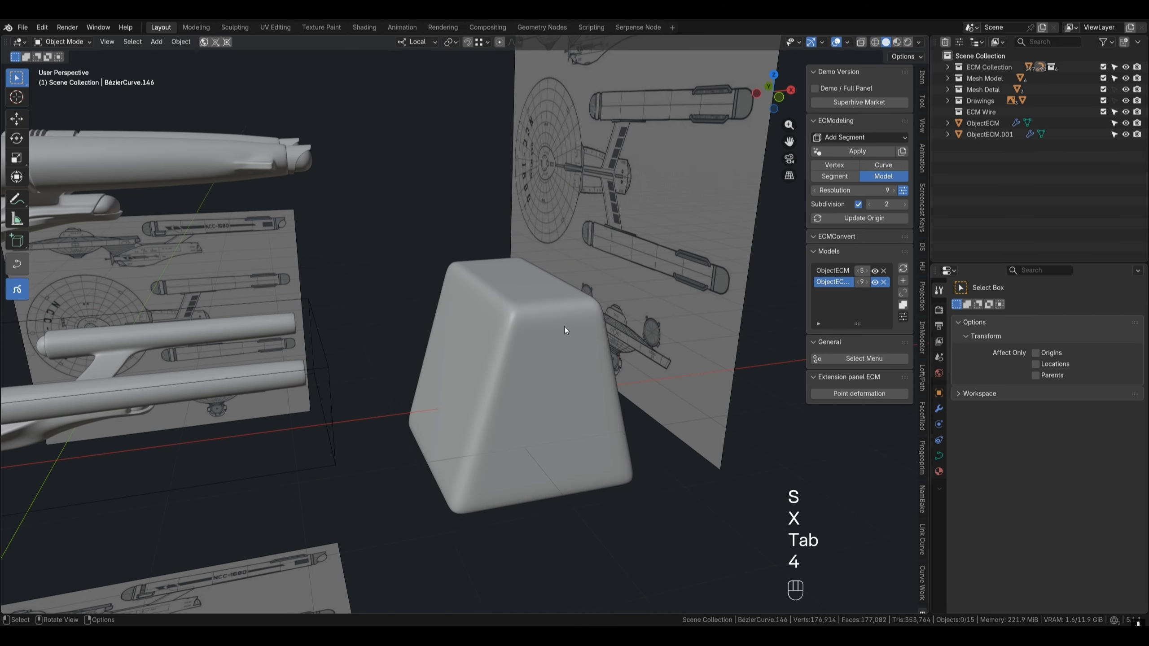
- Select the tapered cube's front face in Segment mode and remove the cube from the Models list
key(q)
middle_drag(563, 326, 573, 351)
key(q)
scroll(537, 349, down, 2)
scroll(555, 342, down, 1)
key(3)
click(610, 348)
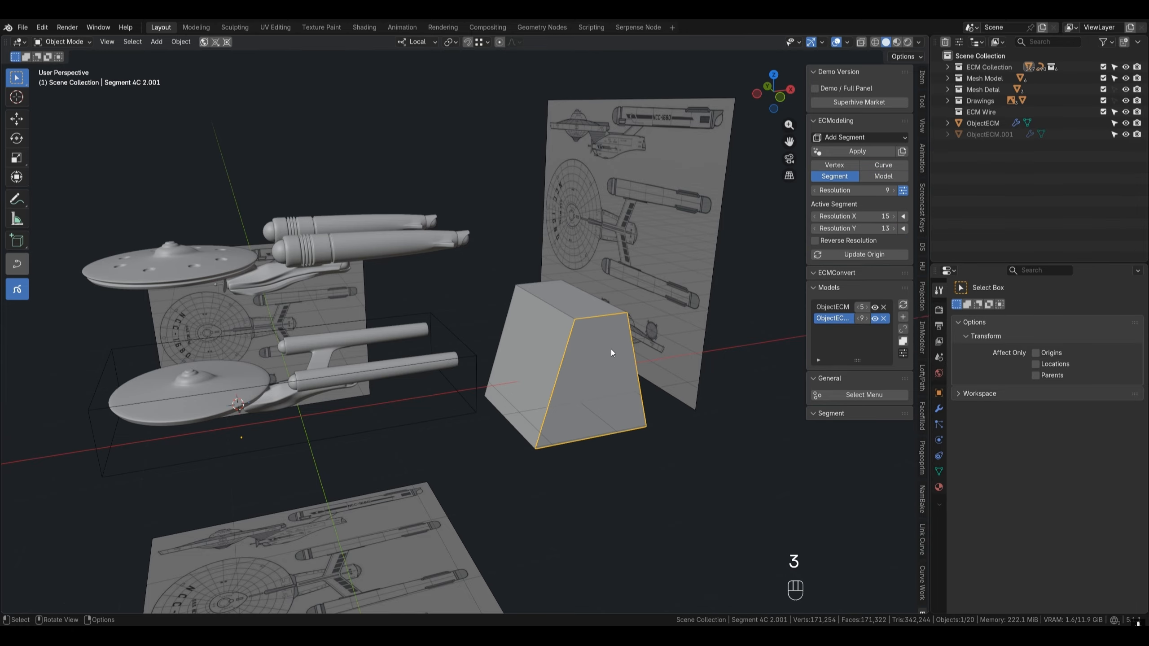
click(884, 319)
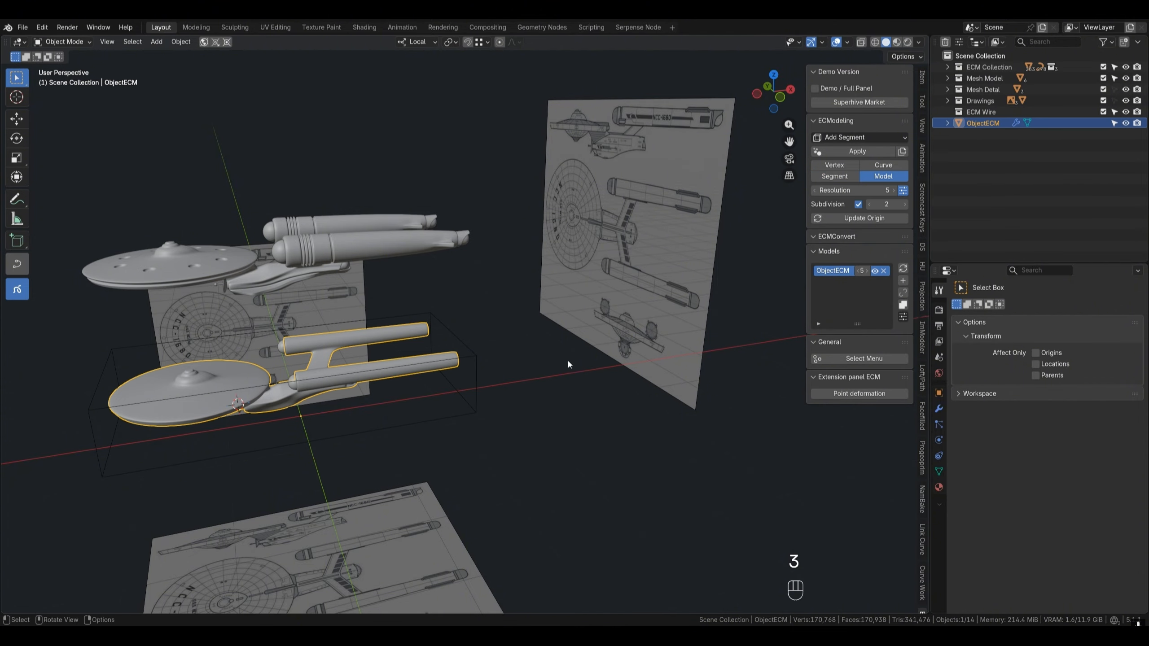
- Select the detailed mesh ship above and examine its topology in Edit Mode
shift+middle_drag(567, 360, 548, 326)
click(524, 260)
scroll(524, 259, up, 4)
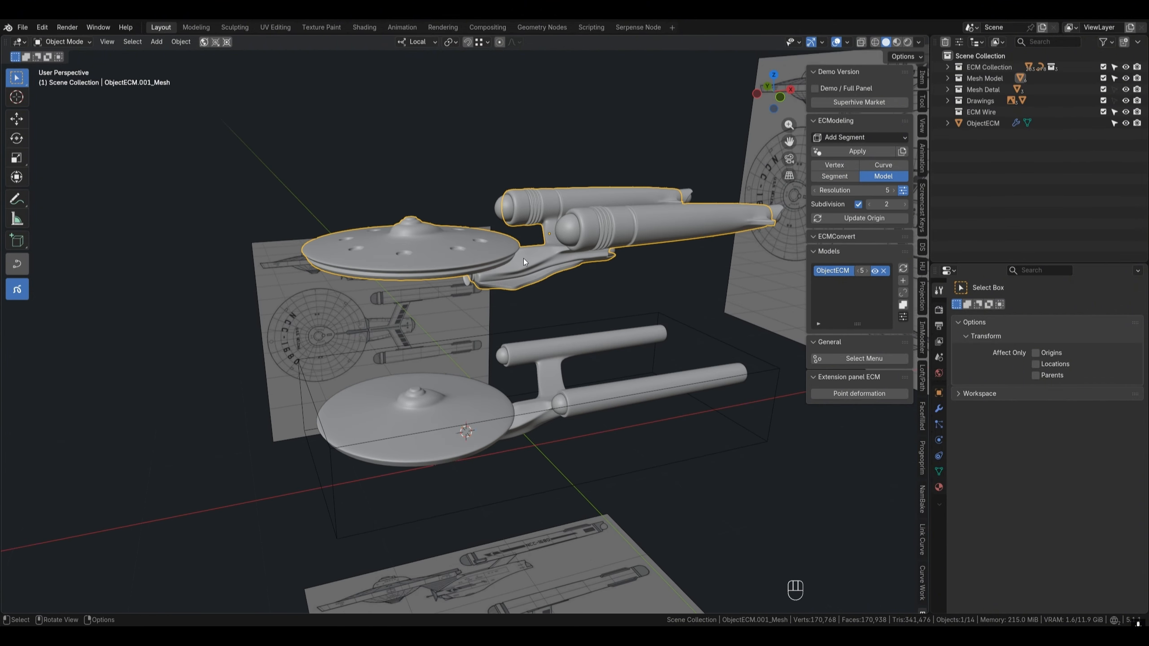
shift+middle_drag(552, 277, 475, 313)
key(Tab)
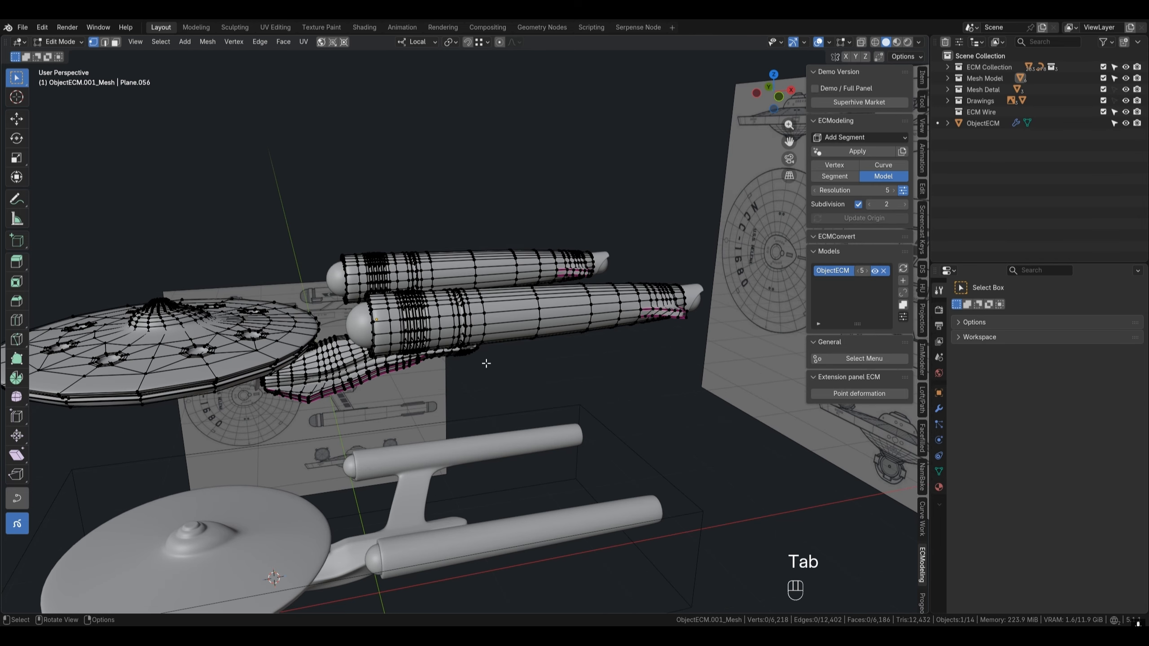
key(Tab)
shift+middle_drag(399, 366, 432, 291)
key(Tab)
click(459, 344)
middle_drag(460, 345, 521, 365)
key(Tab)
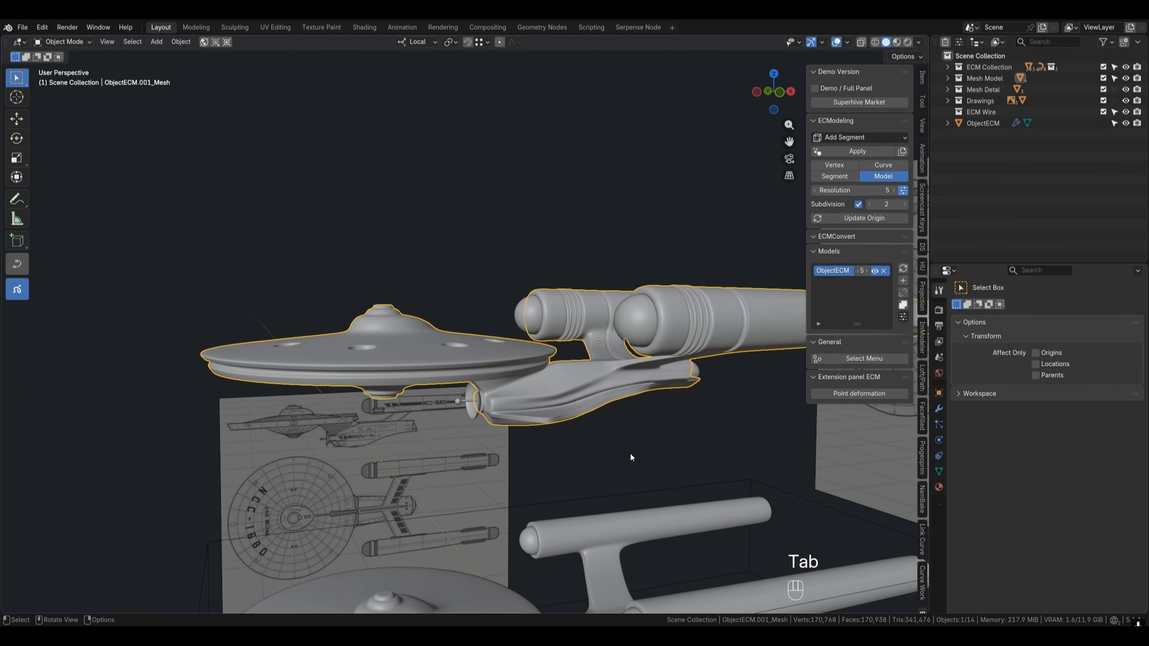
- Deselect the detailed mesh ship and view the simpler ECM ship below it
click(630, 452)
middle_drag(635, 453, 591, 384)
click(571, 417)
click(502, 299)
click(599, 362)
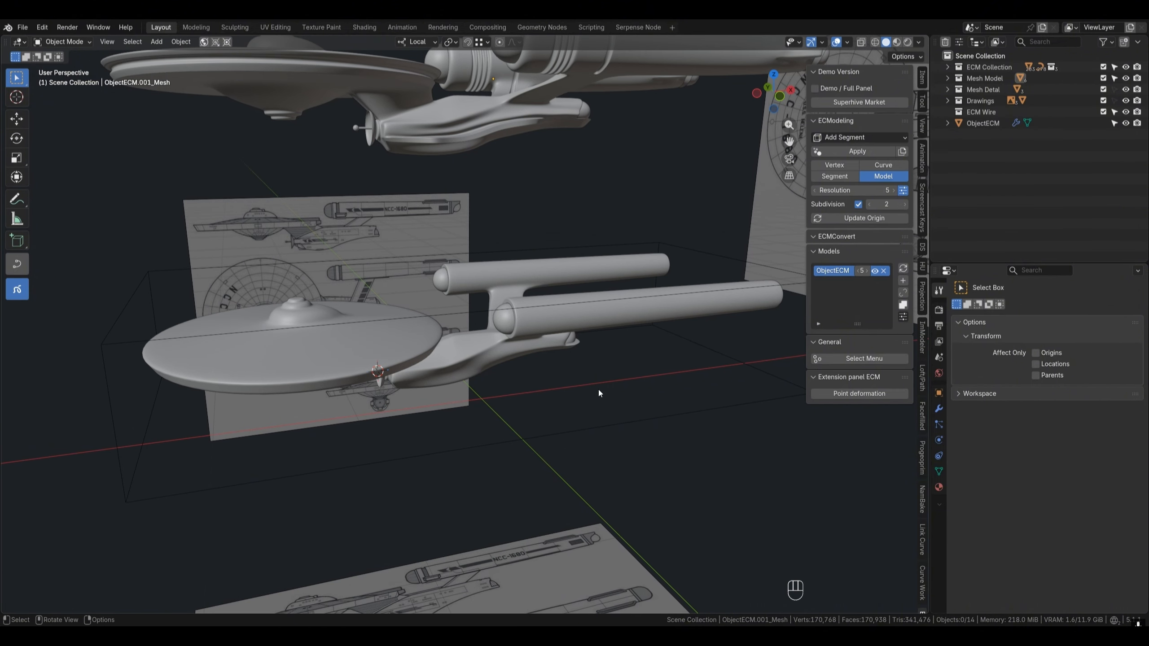